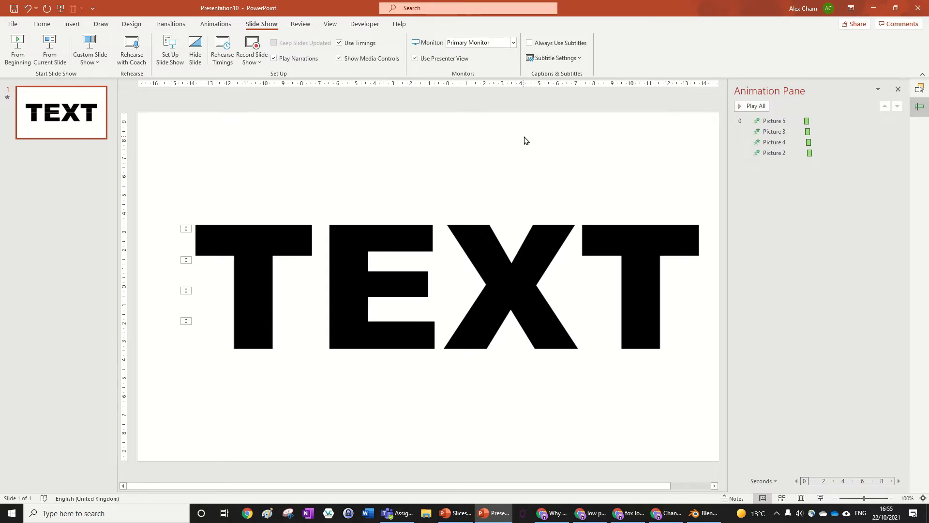
Give the slide a Blank layout and add a text box containing the word TEXT.
click(751, 105)
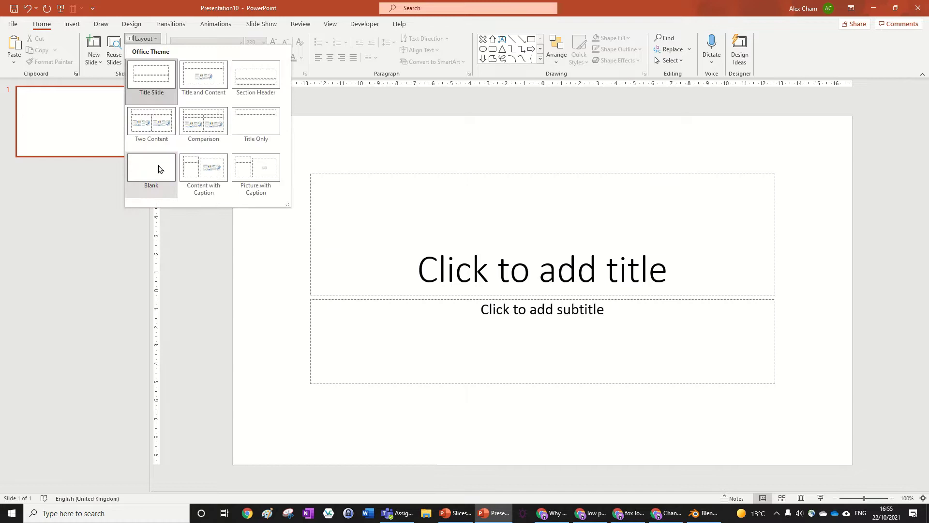
click(158, 169)
click(502, 39)
click(400, 228)
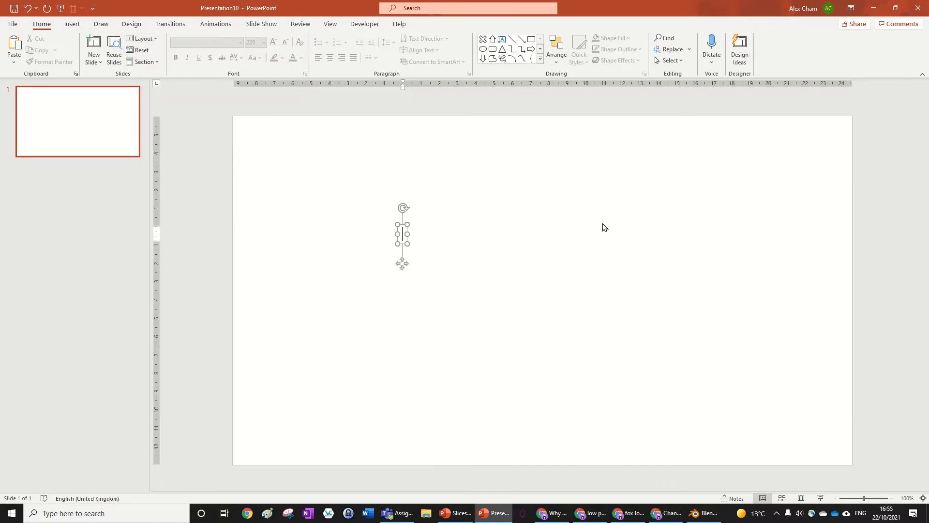
text(TEXT)
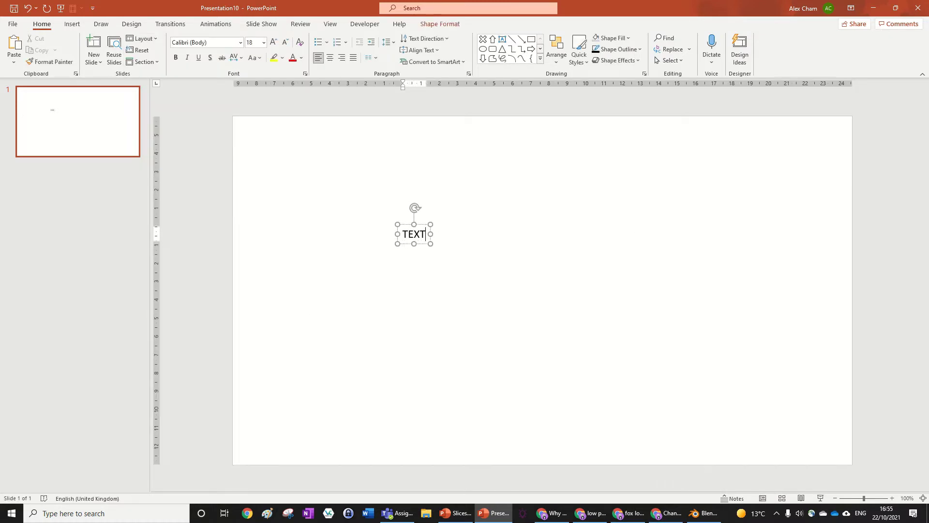
click(554, 274)
Set TEXT to Arial Black and enlarge it by eight font-size steps.
click(421, 225)
click(240, 42)
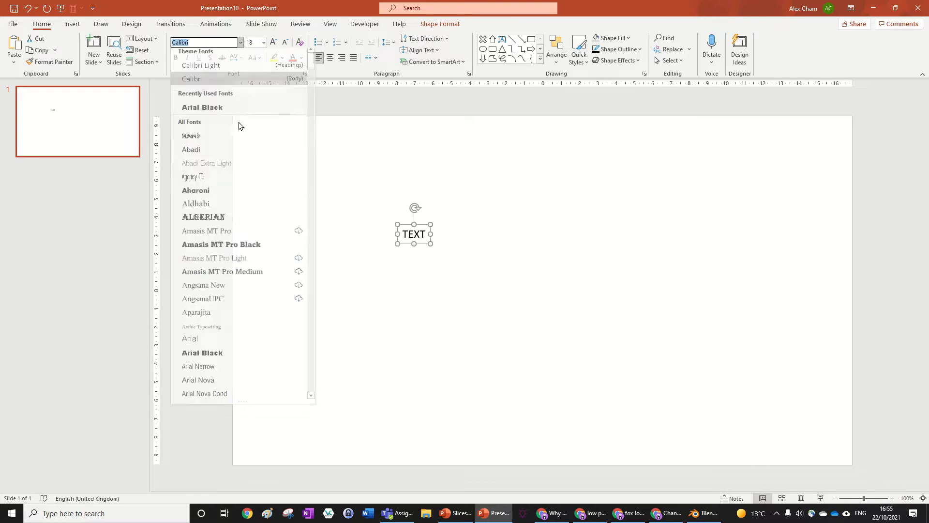
click(202, 107)
click(273, 42)
click(273, 42)
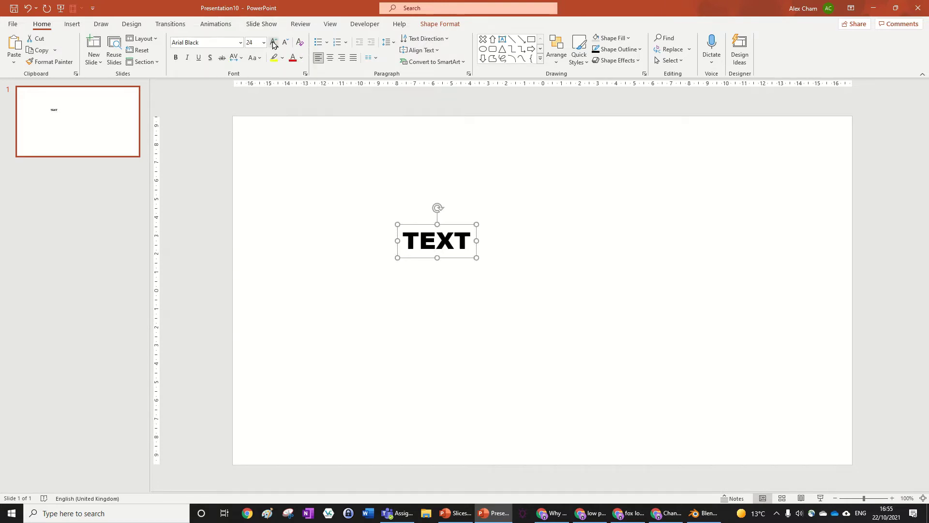
click(273, 42)
click(273, 42)
click(273, 42)
click(273, 43)
click(273, 42)
click(274, 42)
click(273, 42)
click(274, 42)
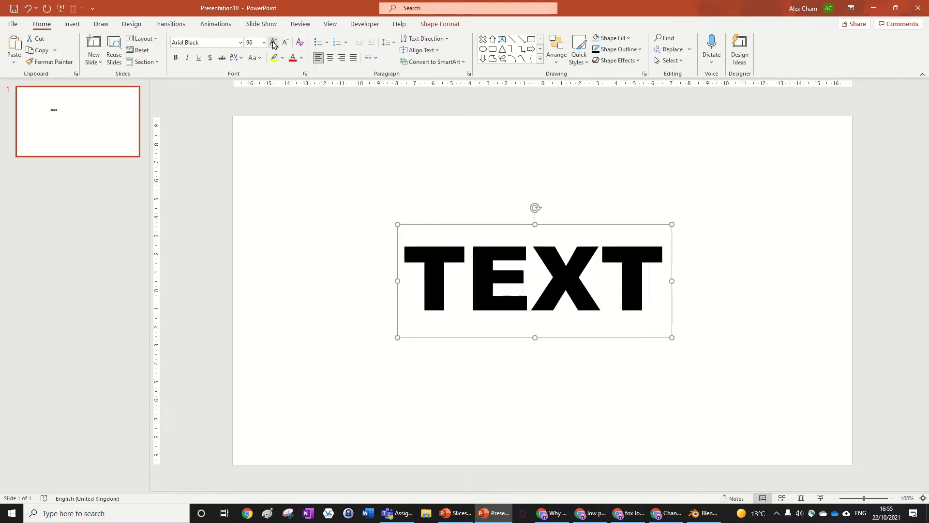
click(273, 42)
click(274, 42)
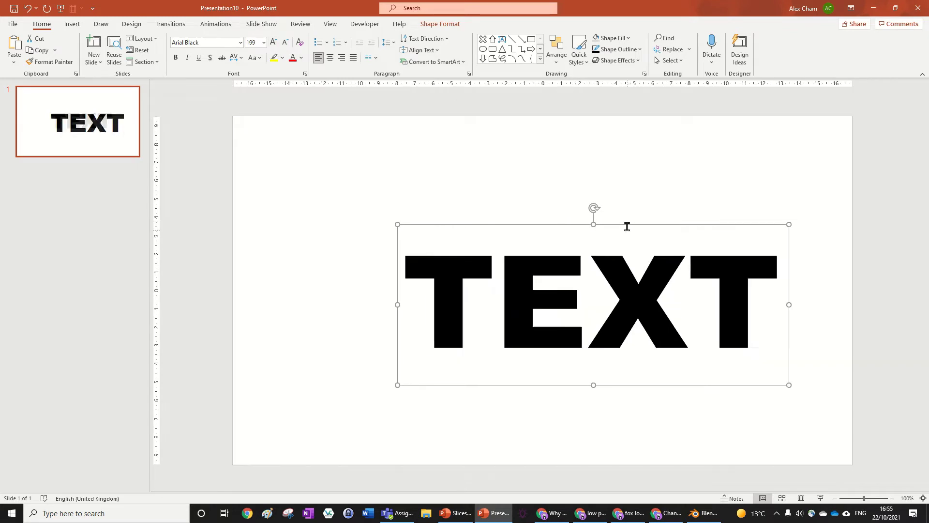
Centre the TEXT box horizontally and vertically on the slide.
drag(627, 227, 544, 220)
click(440, 23)
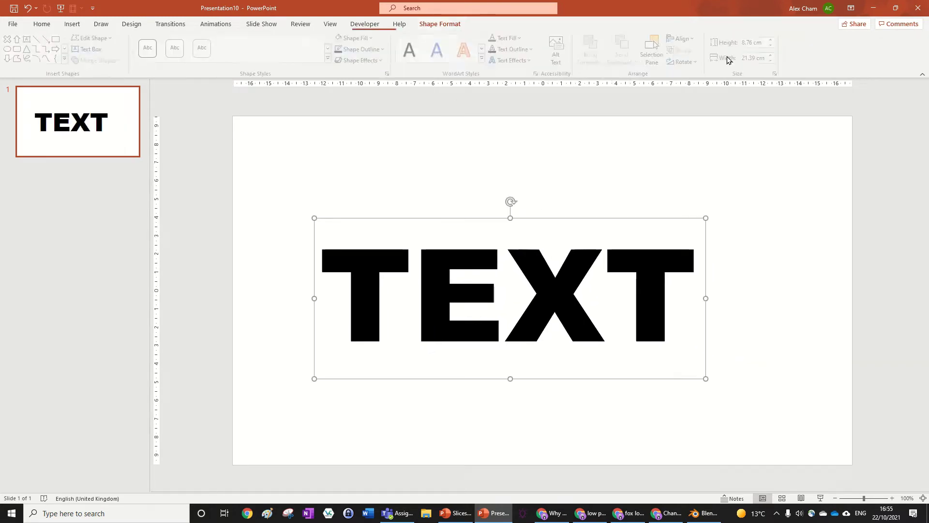
click(684, 39)
click(697, 67)
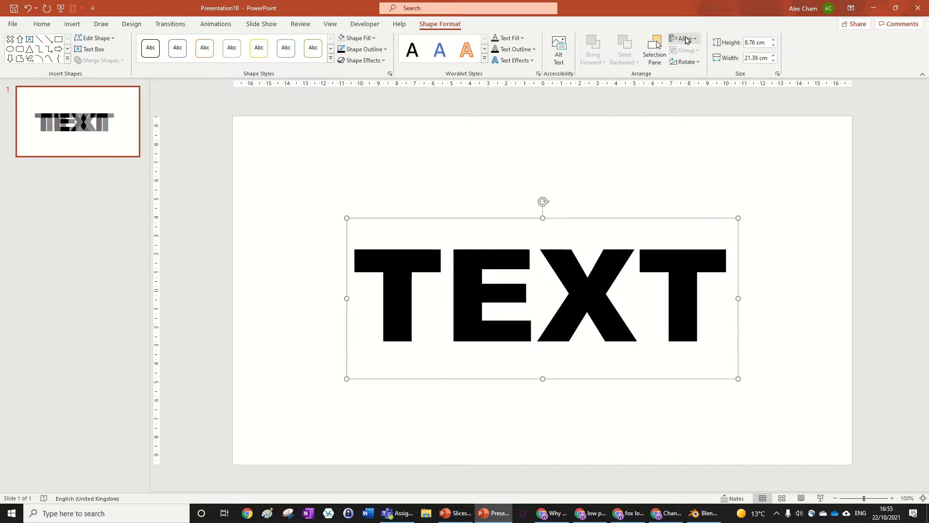
click(685, 40)
click(693, 105)
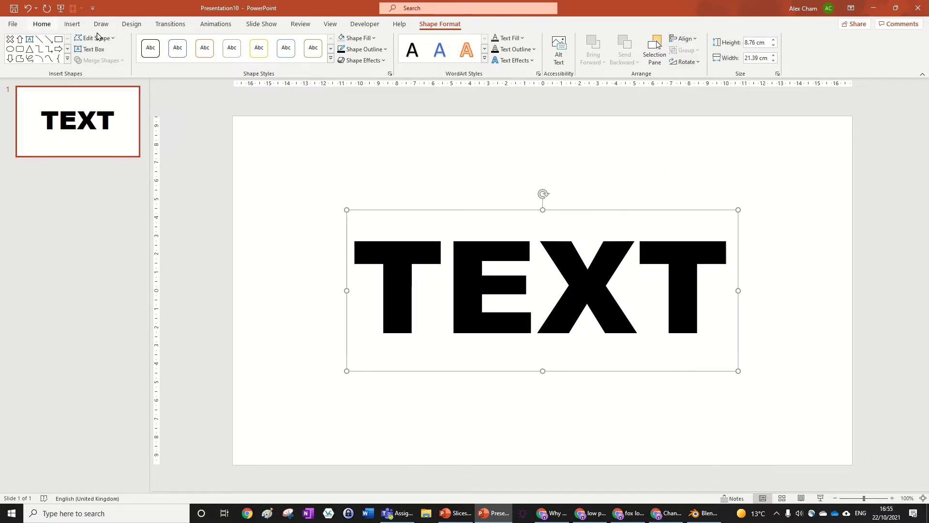
Change the font size to 287 pt, then 239 pt, and centre the word within its box.
click(41, 23)
click(264, 42)
click(275, 40)
click(276, 39)
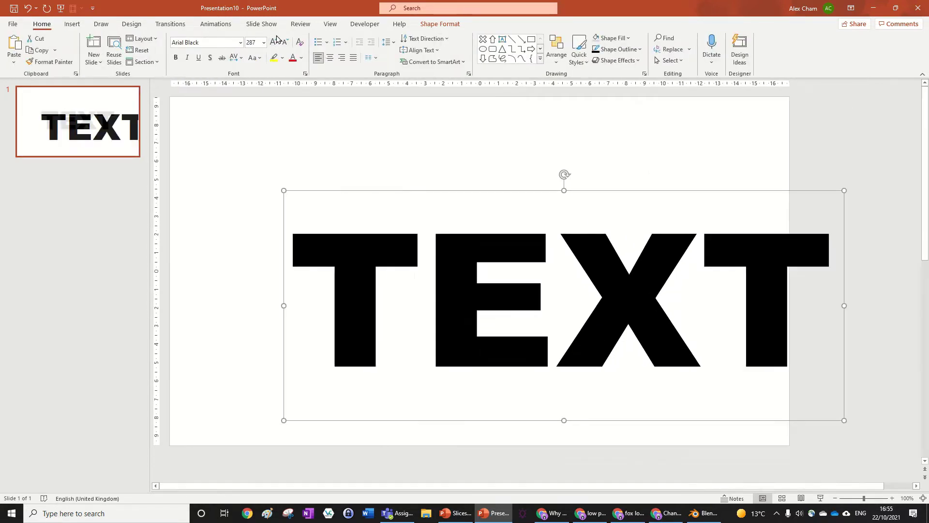
click(285, 41)
click(329, 57)
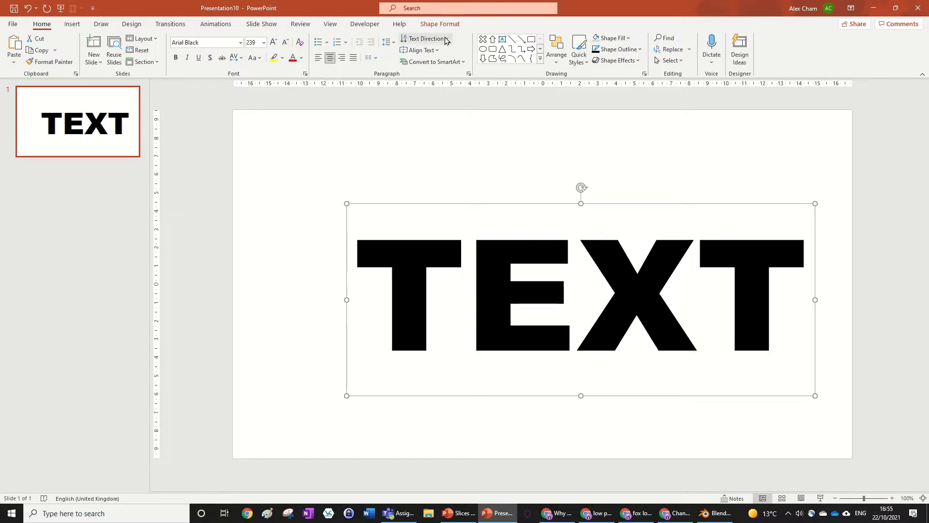
Re-centre the resized TEXT box horizontally and vertically on the slide.
click(440, 24)
click(683, 39)
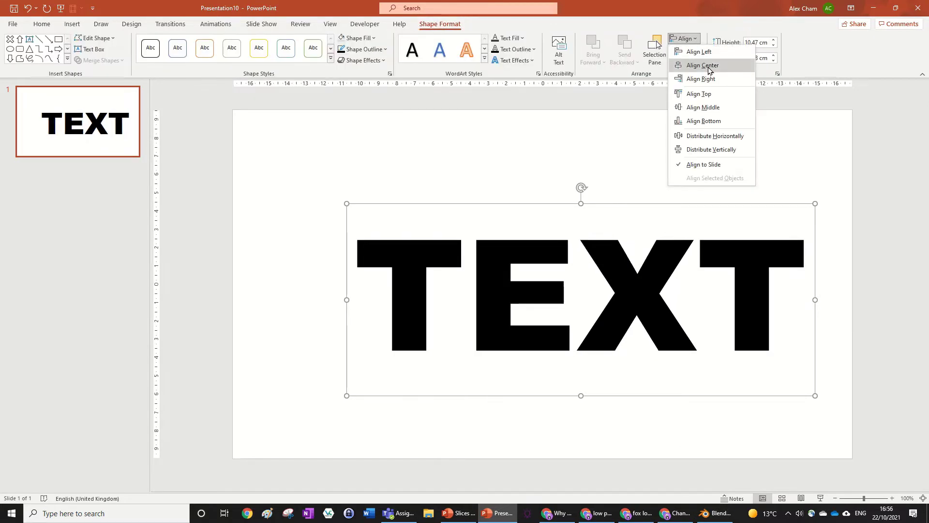
click(702, 64)
click(683, 39)
click(703, 107)
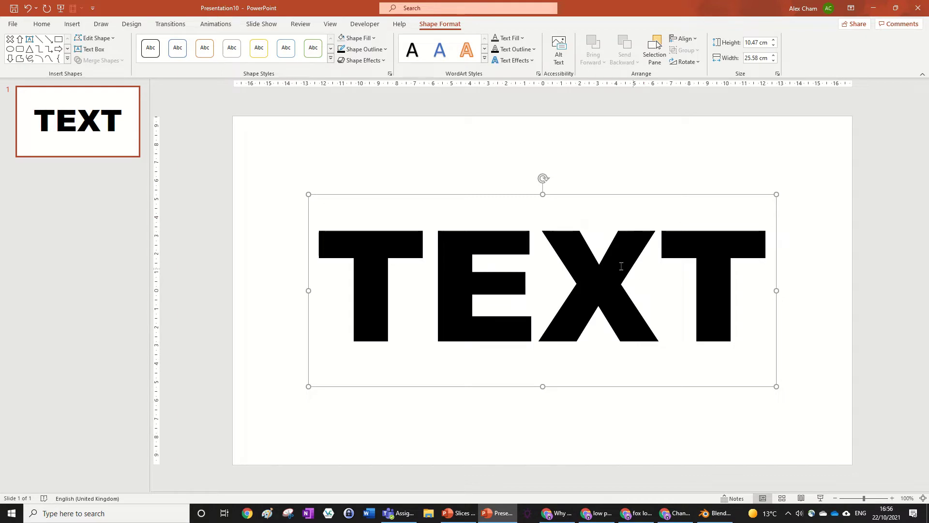
Cut the TEXT box and paste it back as a picture.
key(Delete)
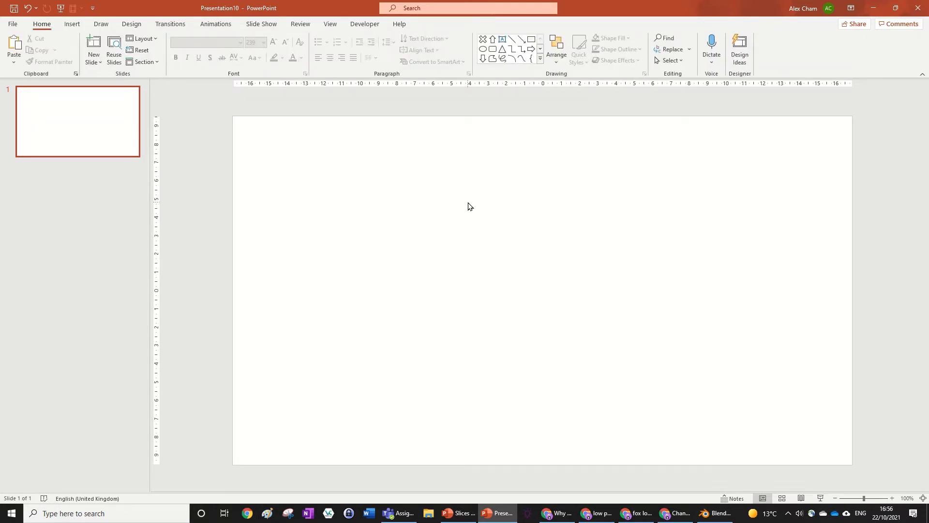
right_click(468, 206)
click(506, 227)
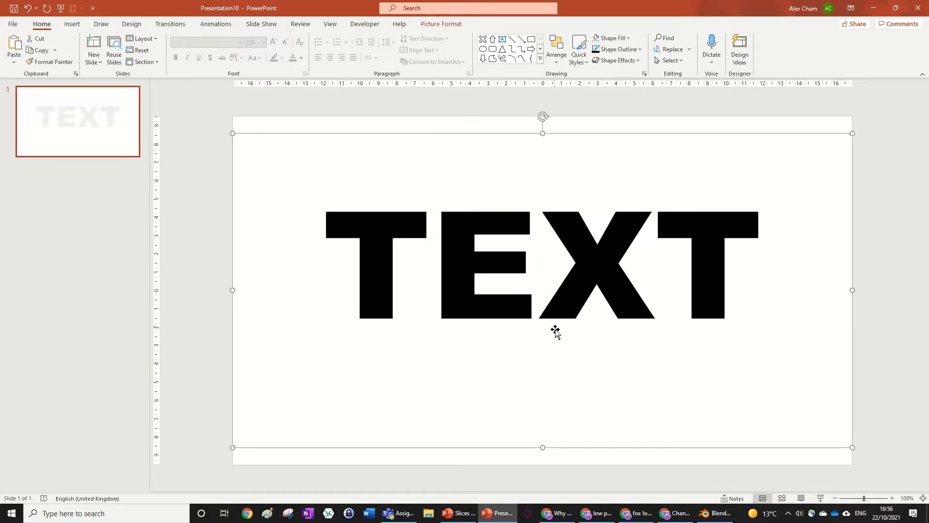
Crop the TEXT picture's bottom and top edges tightly to the letters.
click(440, 23)
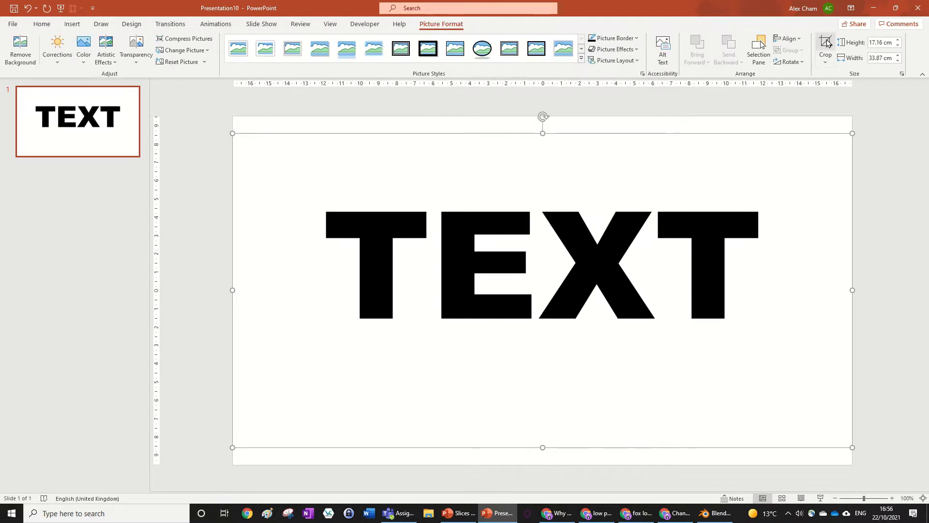
click(825, 45)
drag(543, 444, 539, 317)
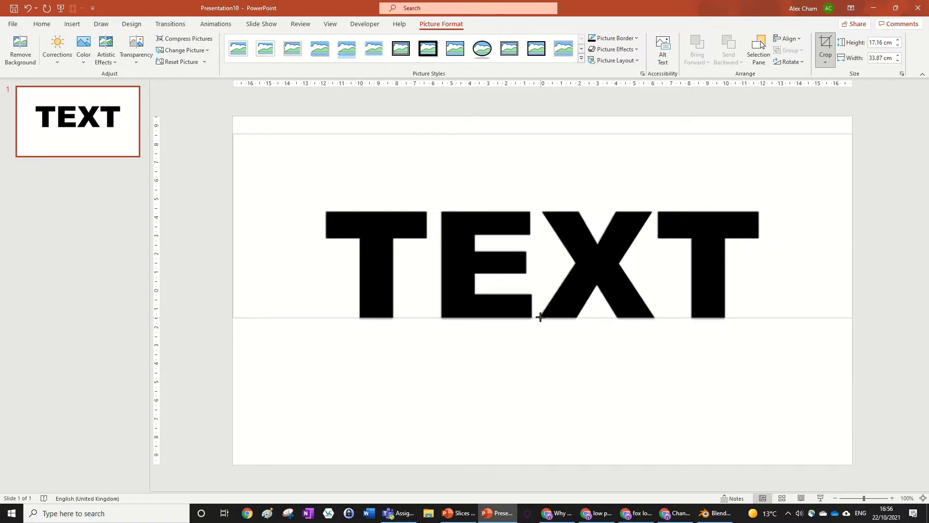
scroll(564, 387, up, 5)
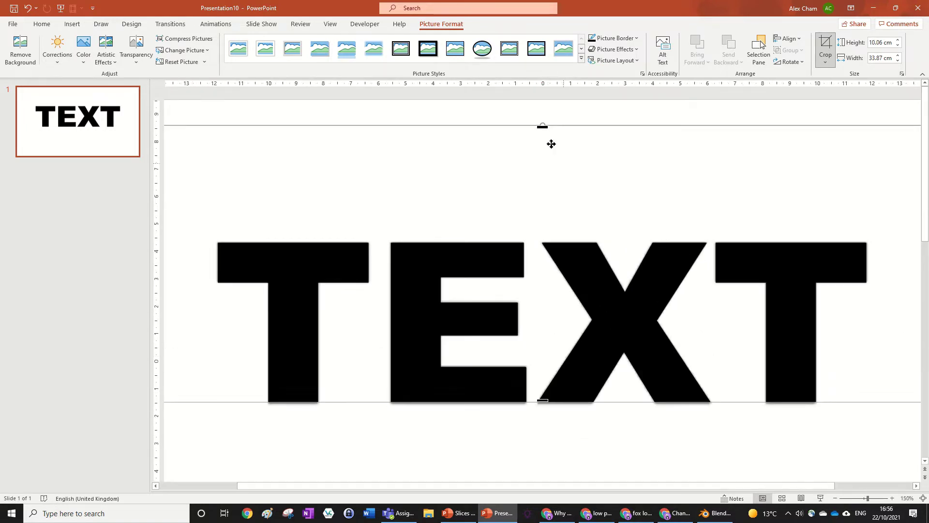
drag(542, 126, 527, 242)
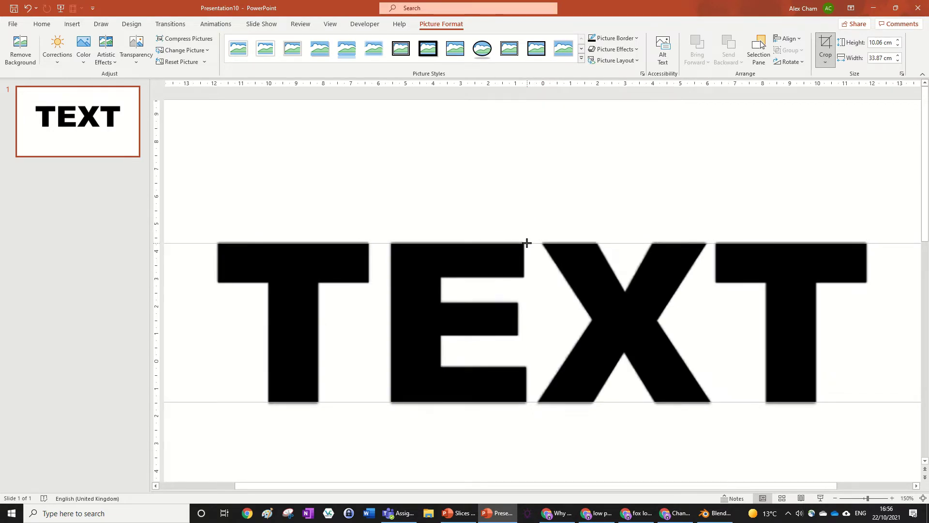
Crop the picture's right and left edges in to the letters.
scroll(711, 356, down, 2)
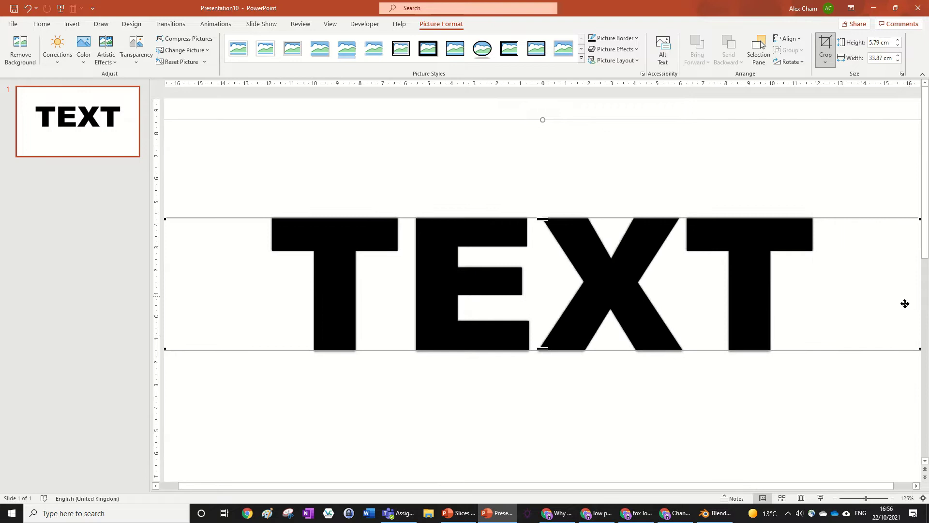
scroll(652, 485, right, 1)
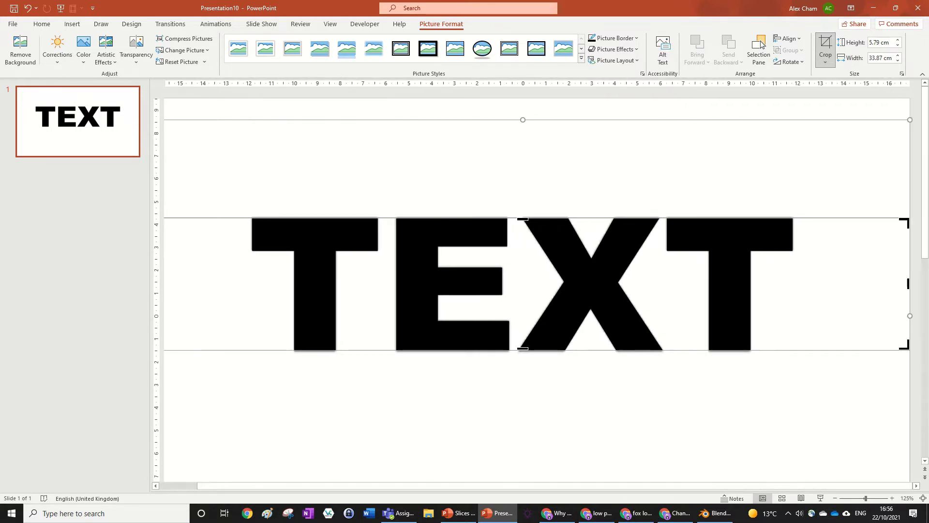
drag(908, 283, 794, 285)
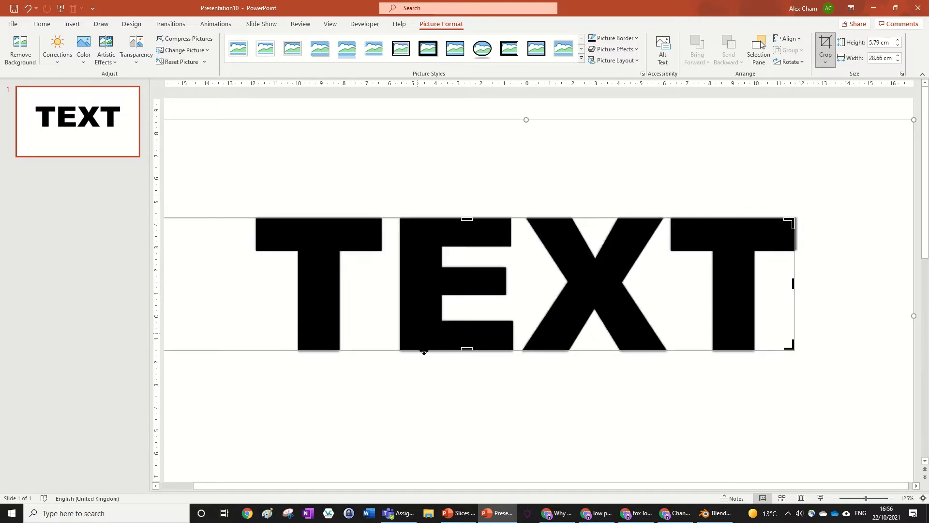
scroll(434, 436, left, 2)
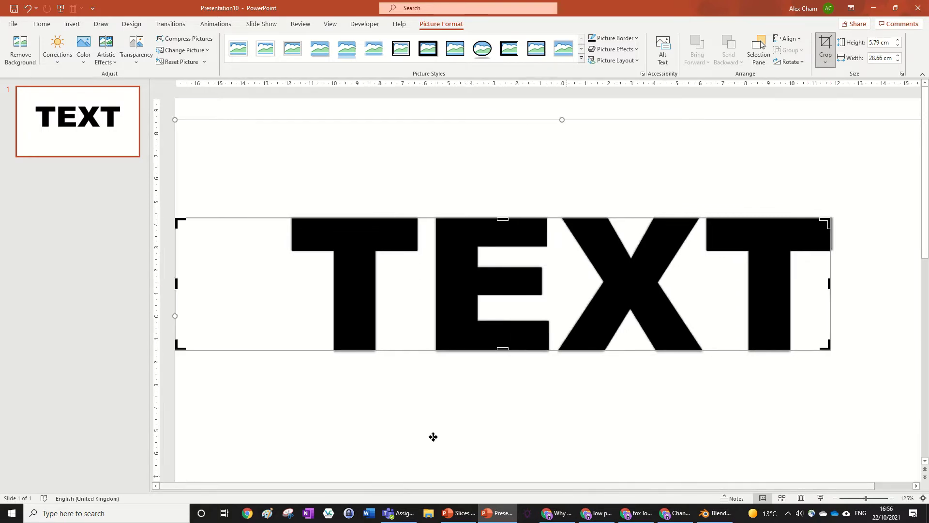
drag(176, 276, 289, 280)
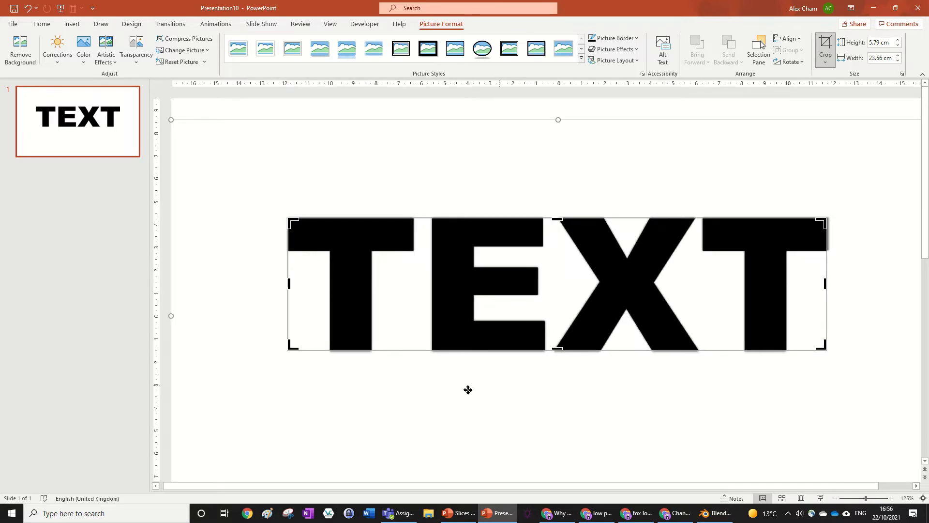
scroll(443, 111, down, 4)
Centre the TEXT picture on the slide and show the Selection Pane.
click(672, 386)
scroll(481, 257, up, 3)
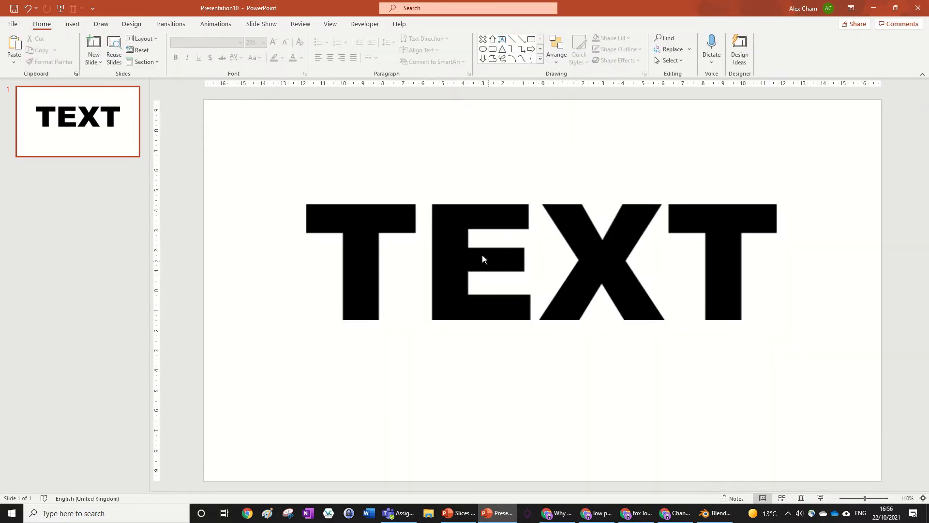
drag(481, 257, 503, 271)
click(441, 24)
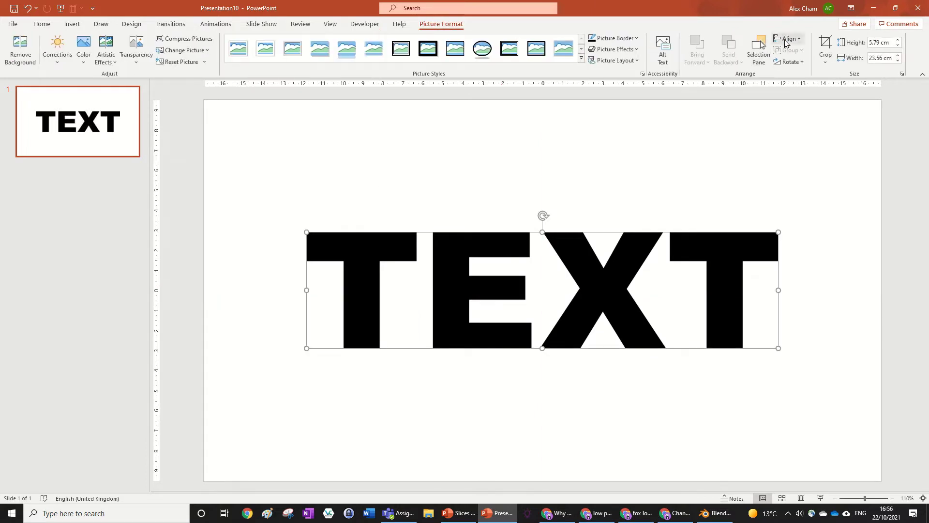
click(758, 46)
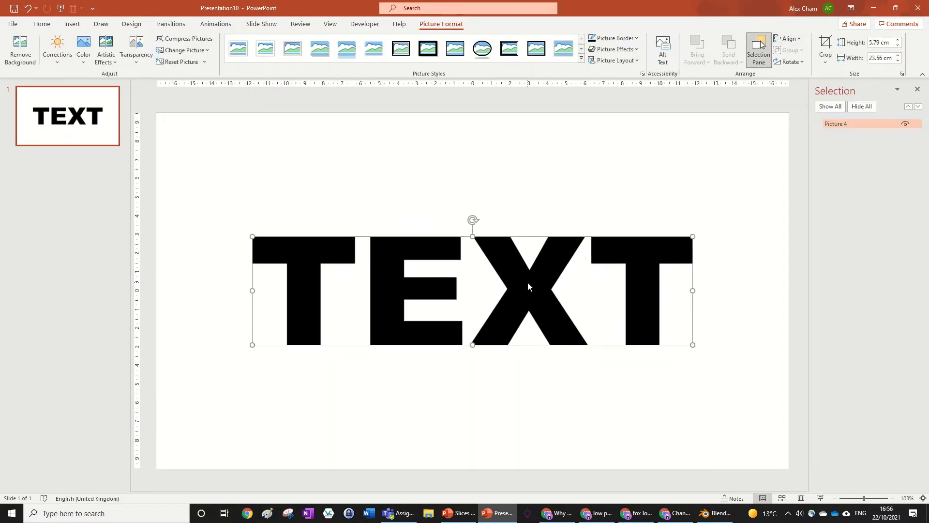
Duplicate the picture with Ctrl+D and align both copies left and top.
key(ctrl+d)
drag(769, 401, 248, 206)
click(441, 24)
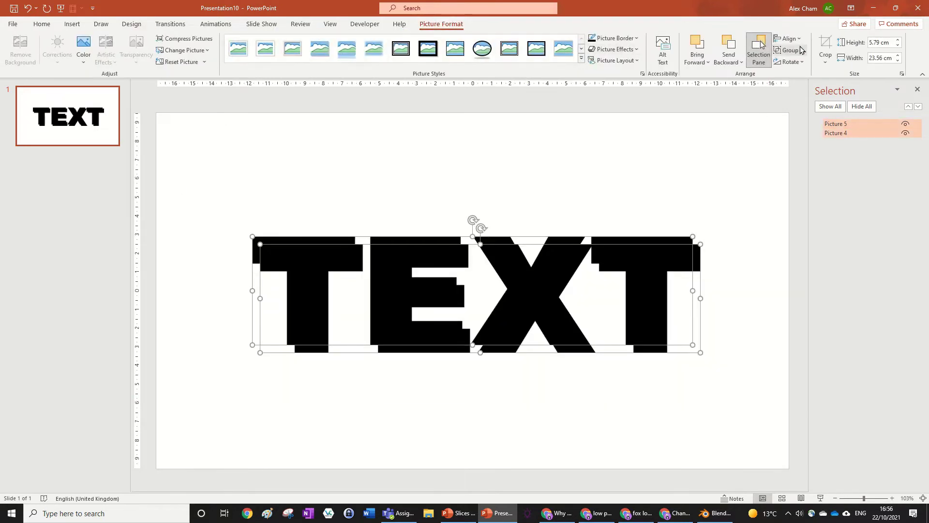
click(787, 38)
click(786, 50)
click(788, 38)
click(789, 95)
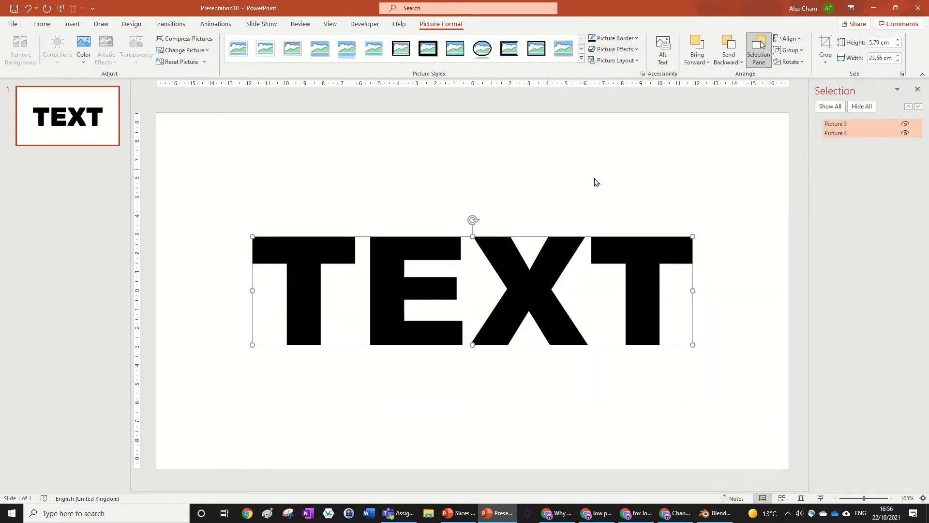
Select Picture 5, the top copy, in the object list.
click(576, 189)
click(525, 276)
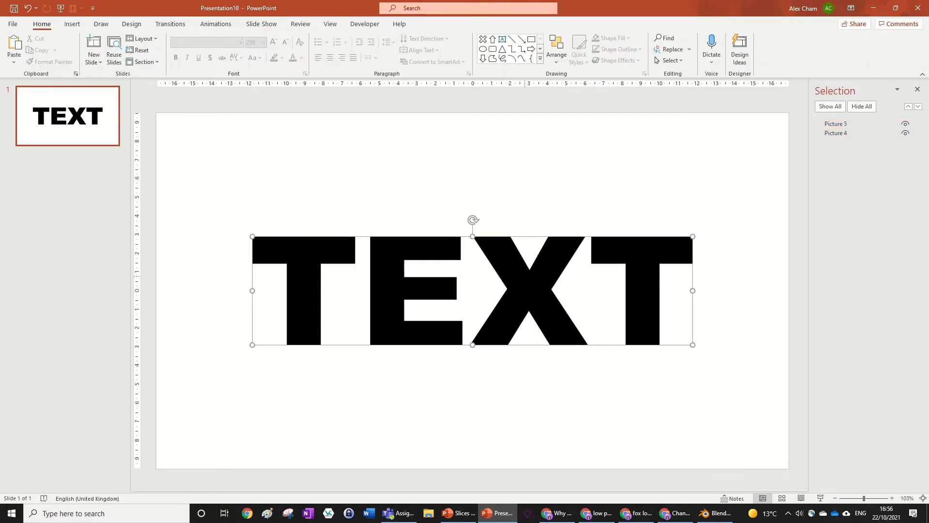
click(850, 125)
Crop Picture 5 to the lower half and Picture 4 to the upper half of TEXT.
click(825, 44)
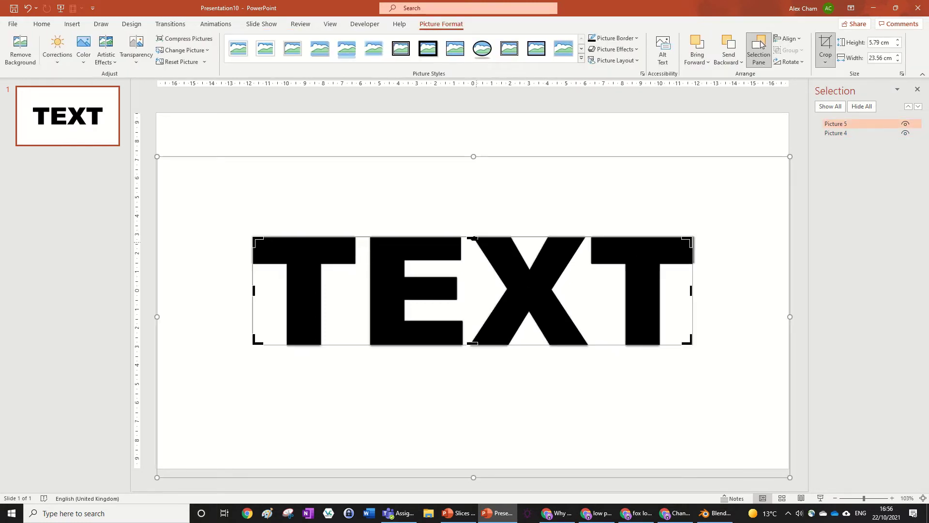
drag(473, 238, 472, 290)
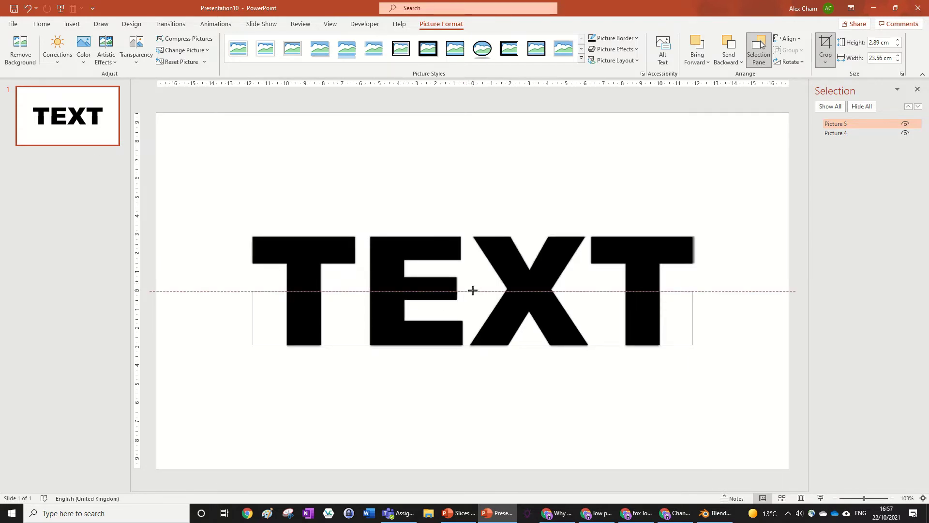
click(630, 129)
click(839, 134)
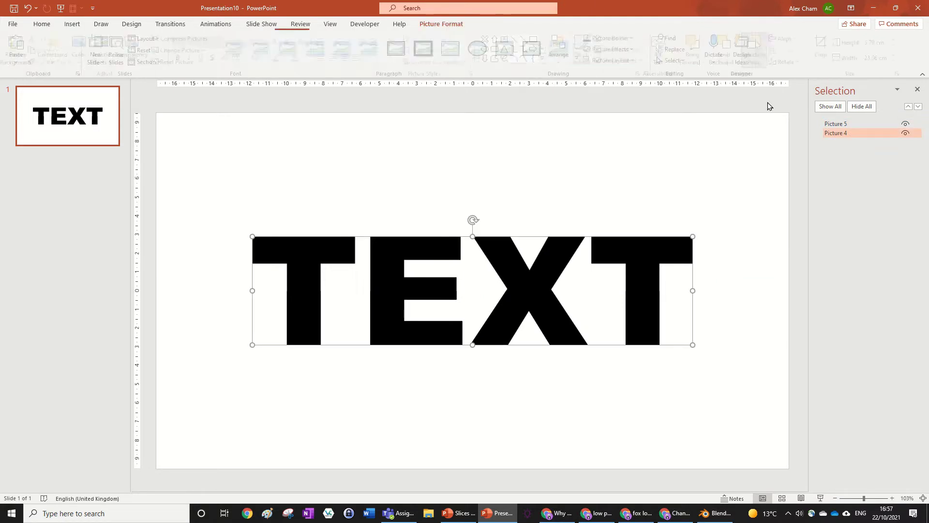
click(825, 48)
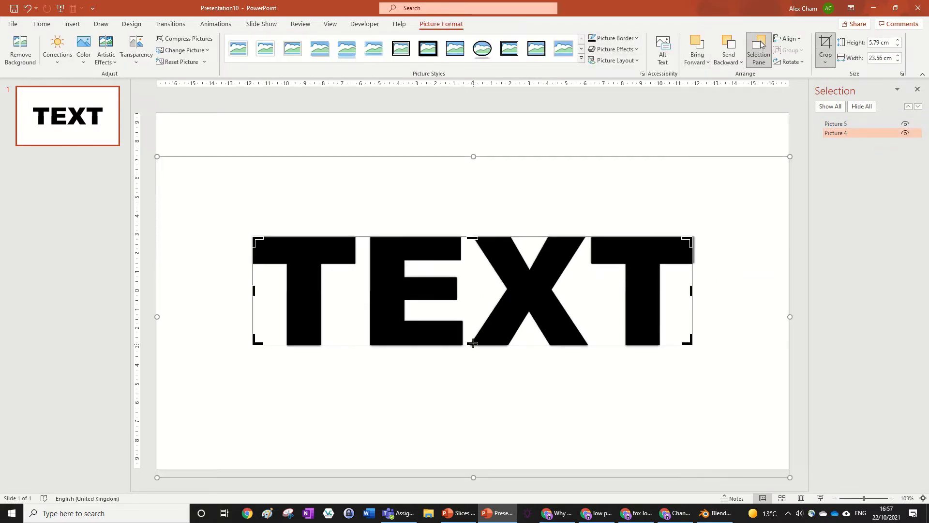
drag(473, 343, 472, 291)
click(746, 399)
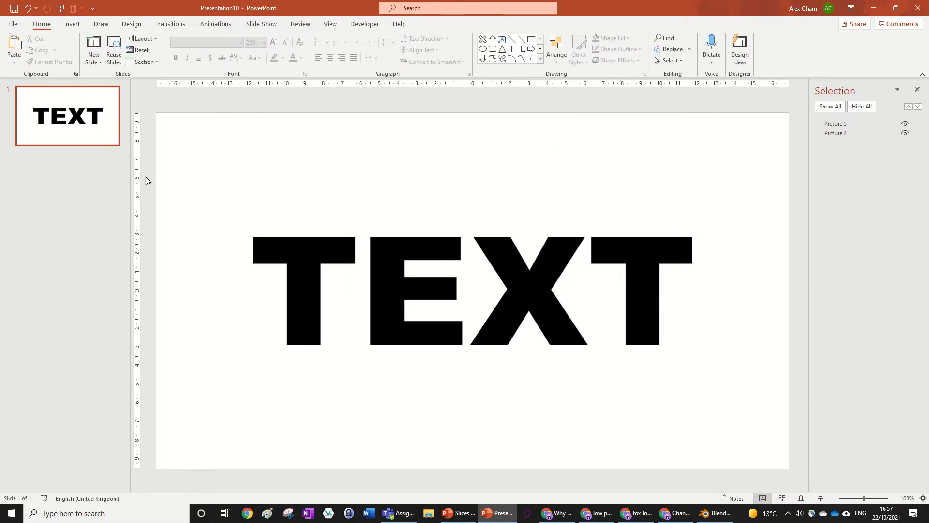
Duplicate both halves and align the two top-half pictures left and top.
drag(234, 202, 789, 399)
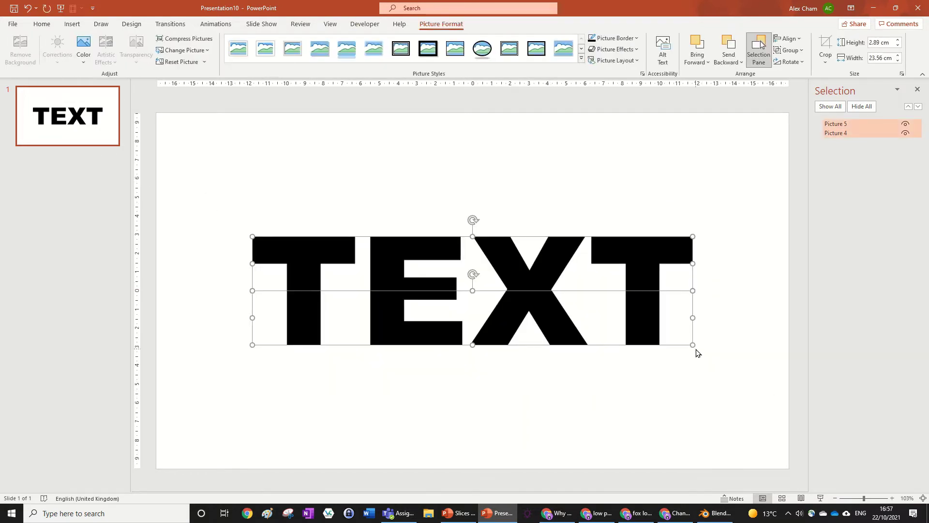
key(ctrl+d)
click(720, 321)
drag(186, 212, 706, 334)
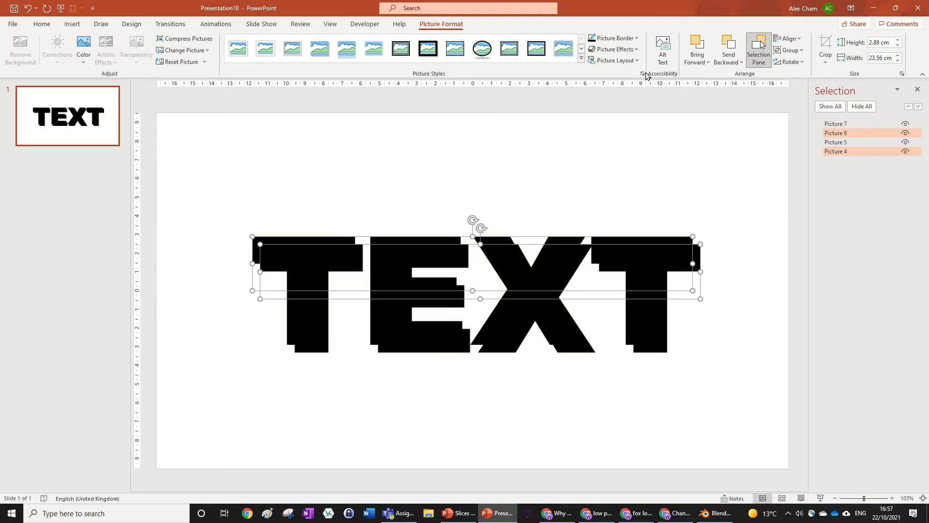
click(788, 39)
click(798, 47)
click(788, 38)
click(799, 94)
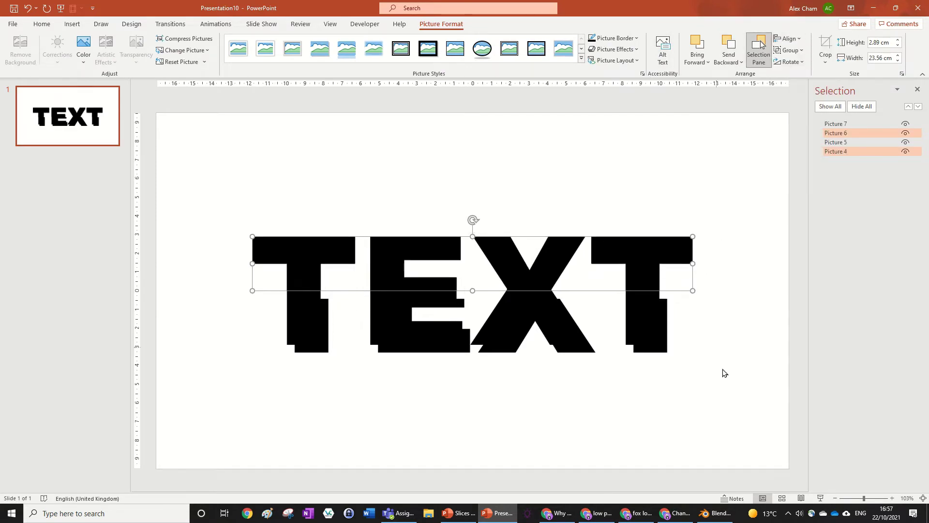
Align the two bottom-half pictures left and top, then select Picture 6.
drag(746, 386, 228, 270)
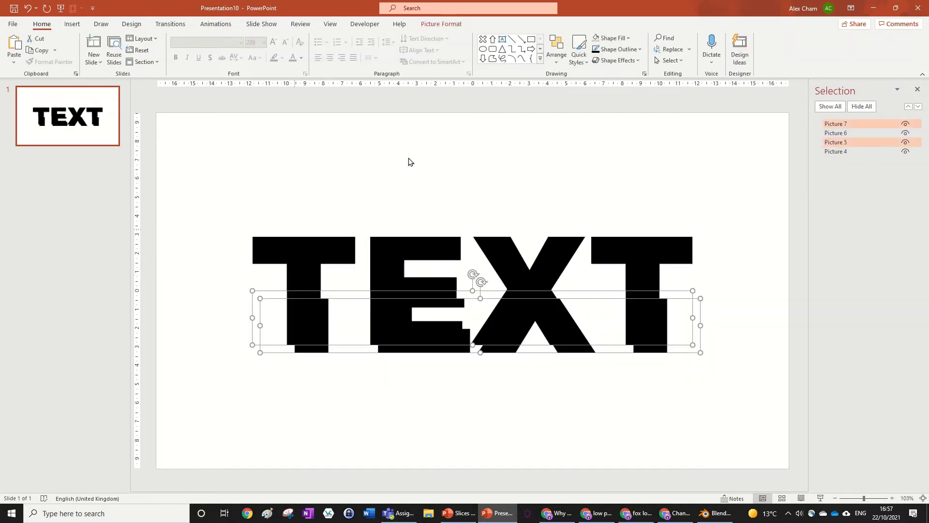
click(441, 24)
click(788, 39)
click(799, 47)
click(789, 39)
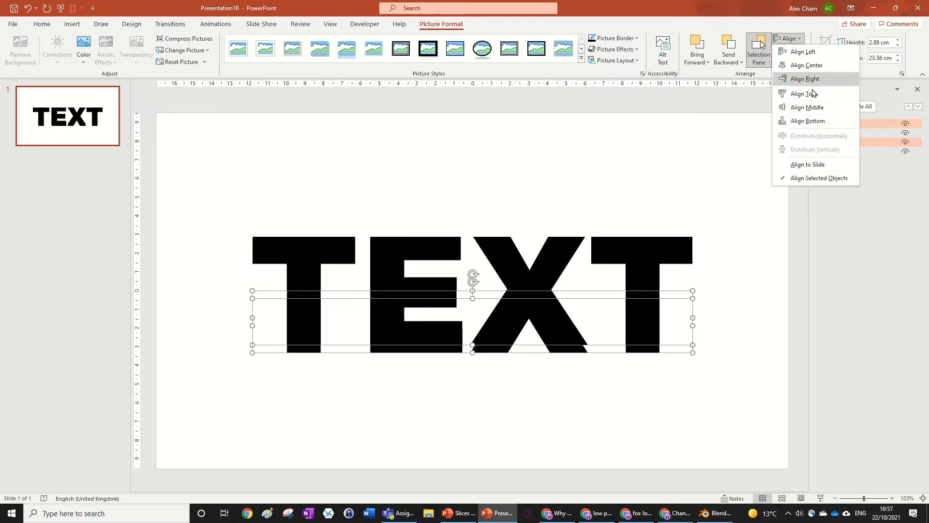
click(799, 95)
click(564, 259)
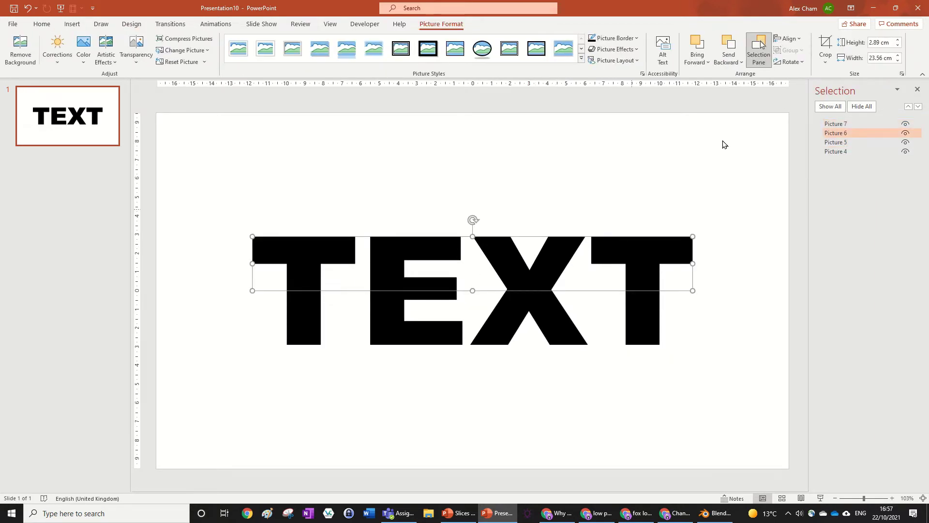
Trim Picture 6 to the top quarter and Picture 4 to the second quarter of TEXT.
click(827, 46)
drag(469, 286, 473, 263)
click(463, 219)
click(415, 271)
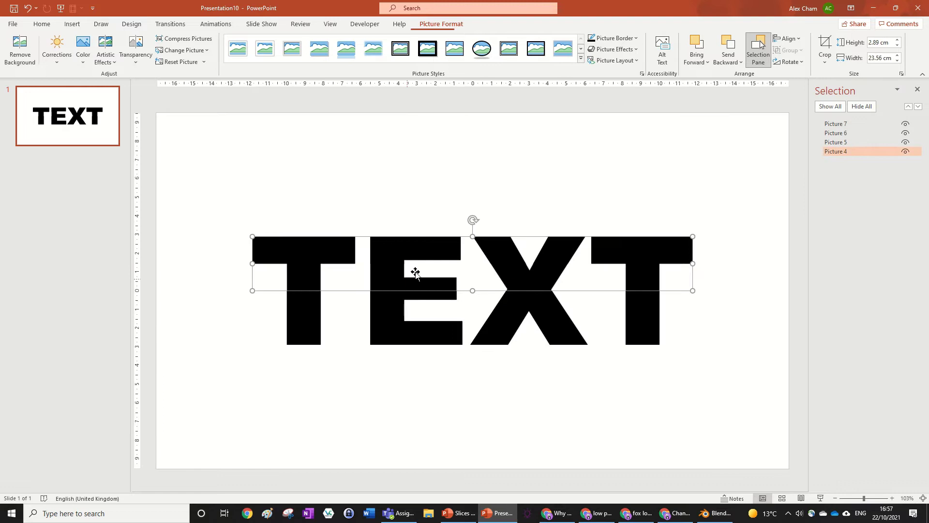
click(825, 43)
drag(473, 236, 473, 265)
click(441, 129)
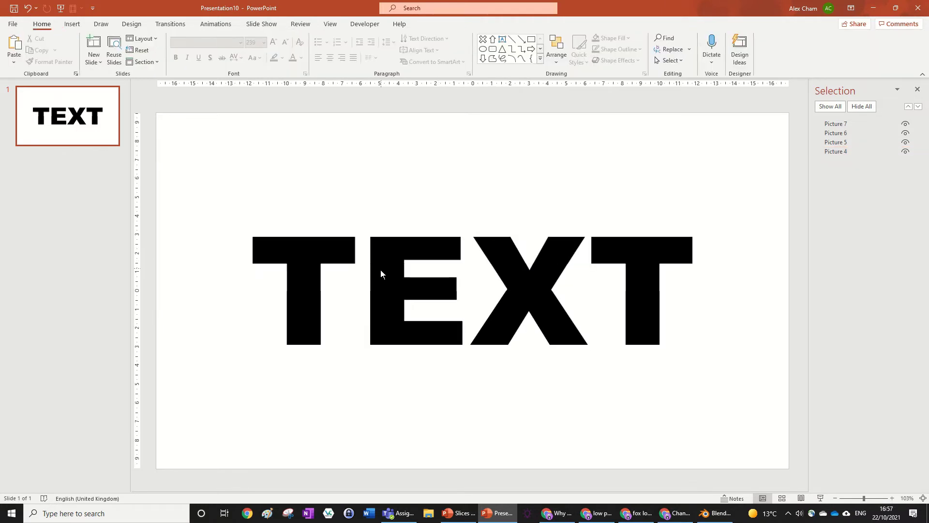
drag(380, 269, 409, 342)
key(ctrl+z)
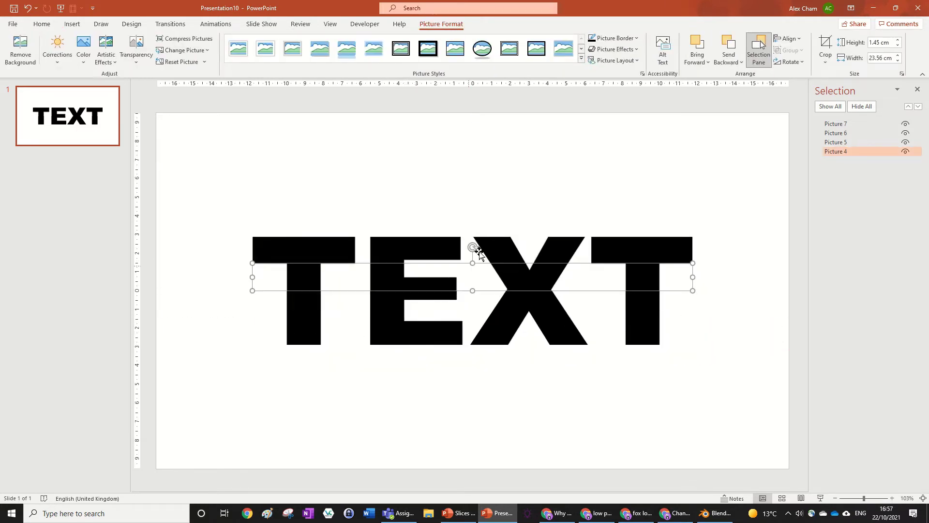
click(473, 245)
Trim Picture 7 to the bottom quarter and Picture 5 to the third quarter.
click(500, 309)
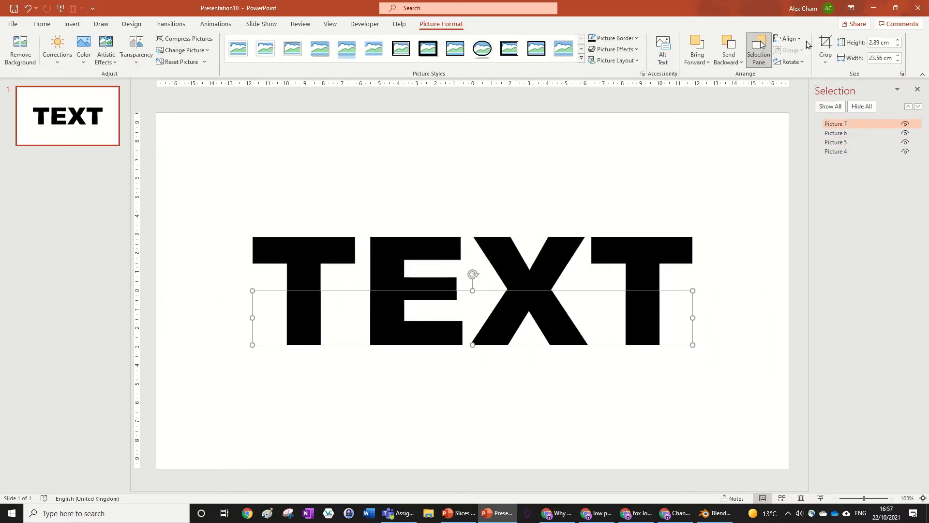
click(825, 44)
drag(472, 291, 471, 318)
click(378, 257)
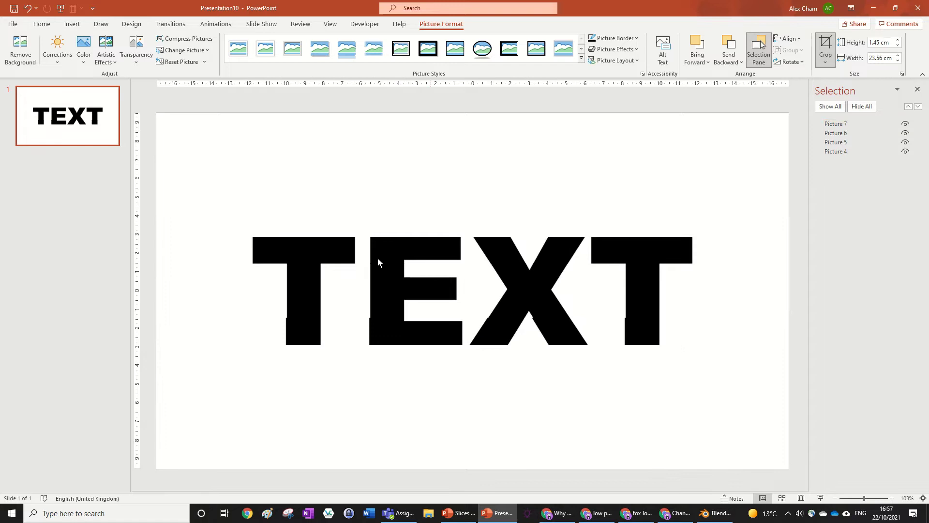
click(389, 310)
key(ctrl+z)
click(400, 289)
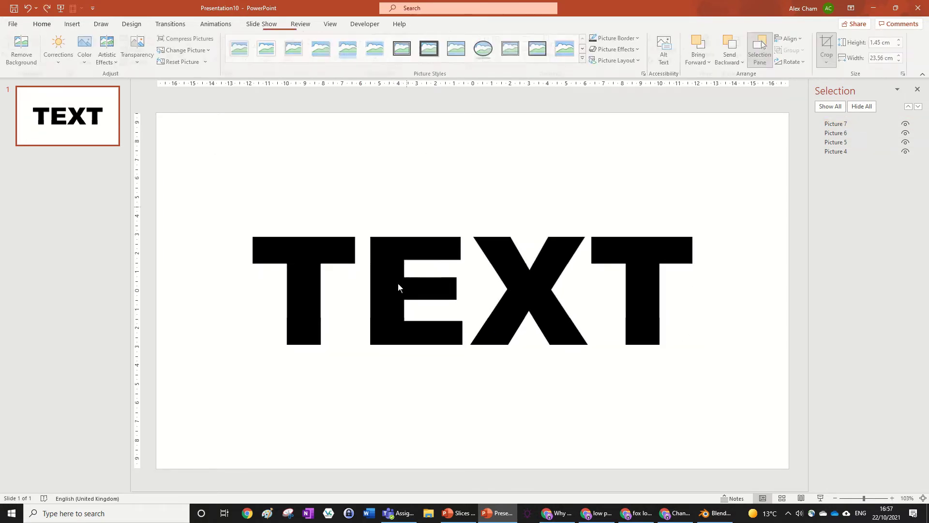
click(400, 314)
click(442, 24)
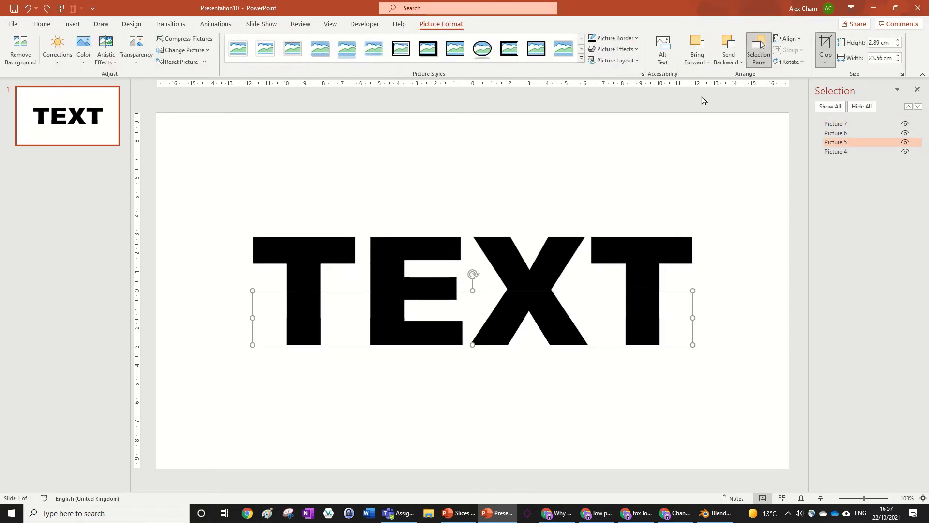
click(825, 46)
drag(473, 345, 477, 312)
Nudge the top strip, Picture 6, into line above the other three slices.
click(483, 161)
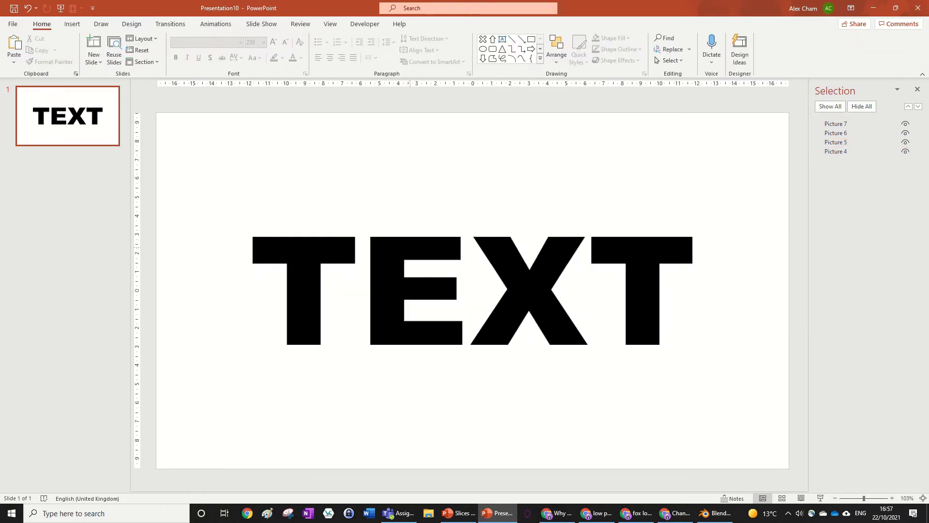
mouse_move(484, 249)
mouse_down()
mouse_move(685, 244)
mouse_move(483, 250)
mouse_up()
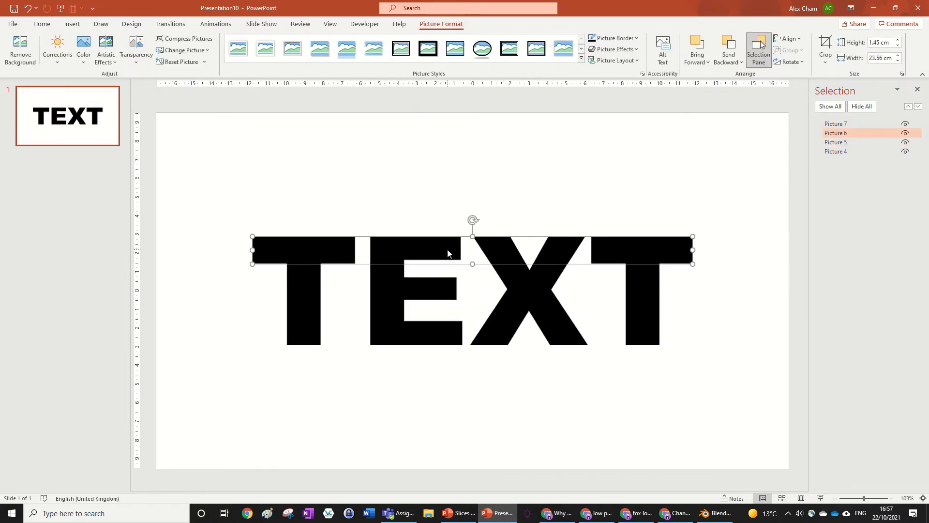
click(422, 154)
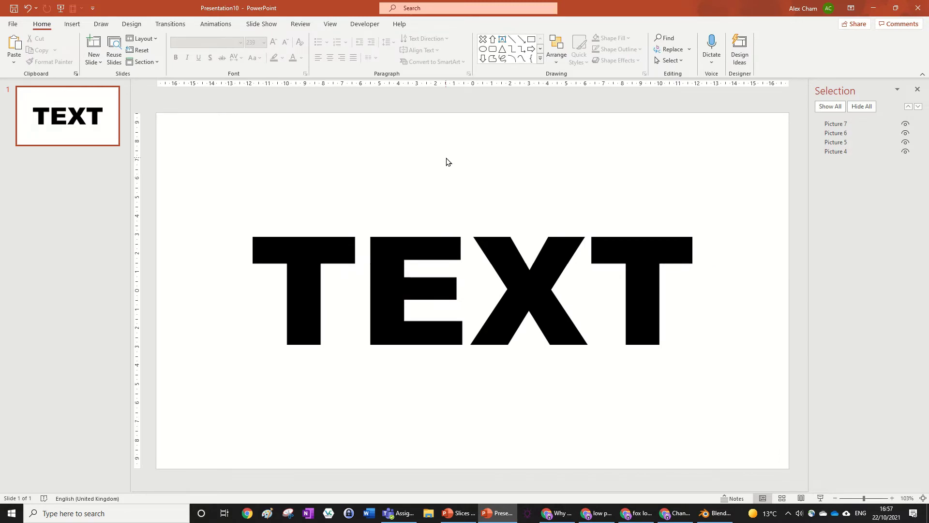
mouse_move(487, 248)
mouse_down()
mouse_move(588, 247)
mouse_move(489, 248)
mouse_up()
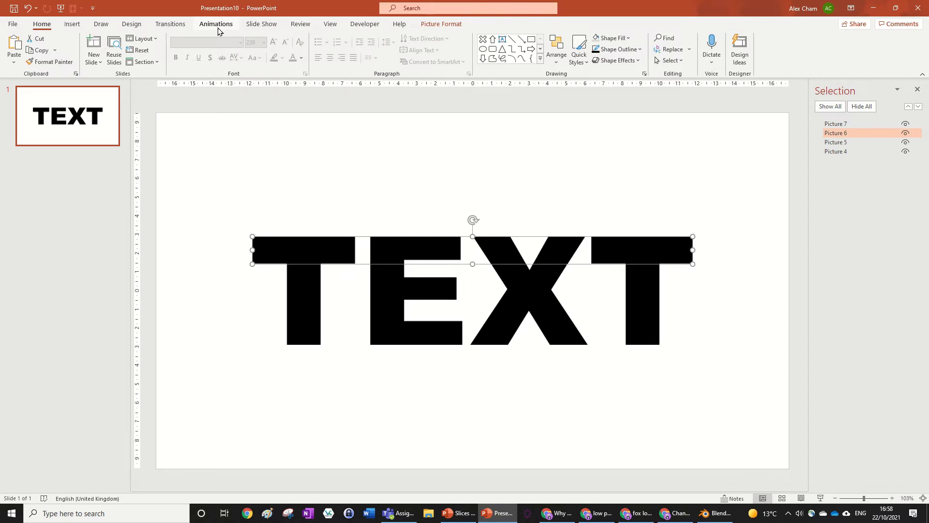
click(219, 392)
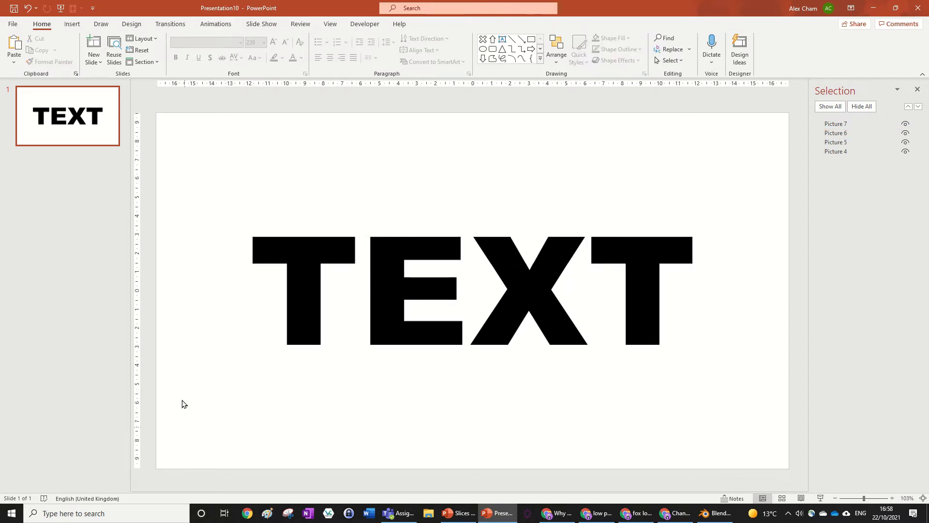
drag(177, 395, 768, 141)
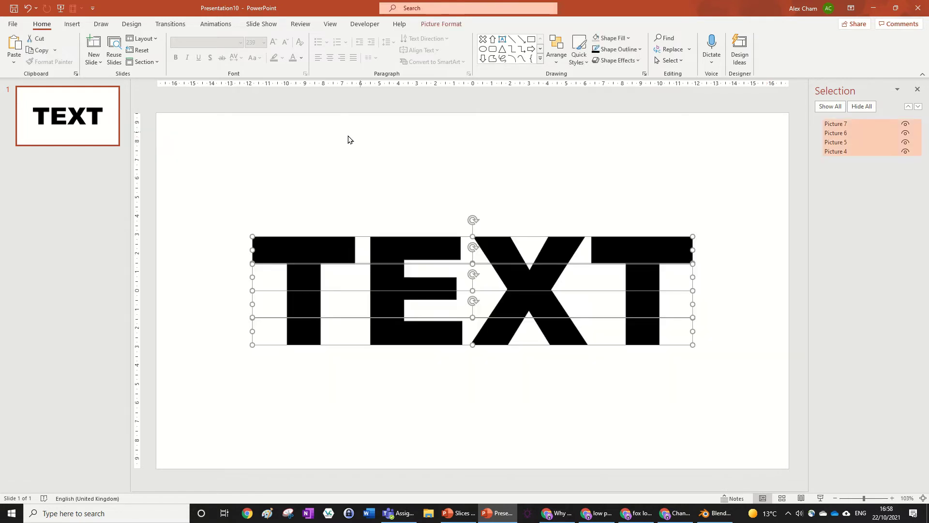
Give all four slices a Fly In entrance from the left with a 0.5 sec smooth end.
click(215, 24)
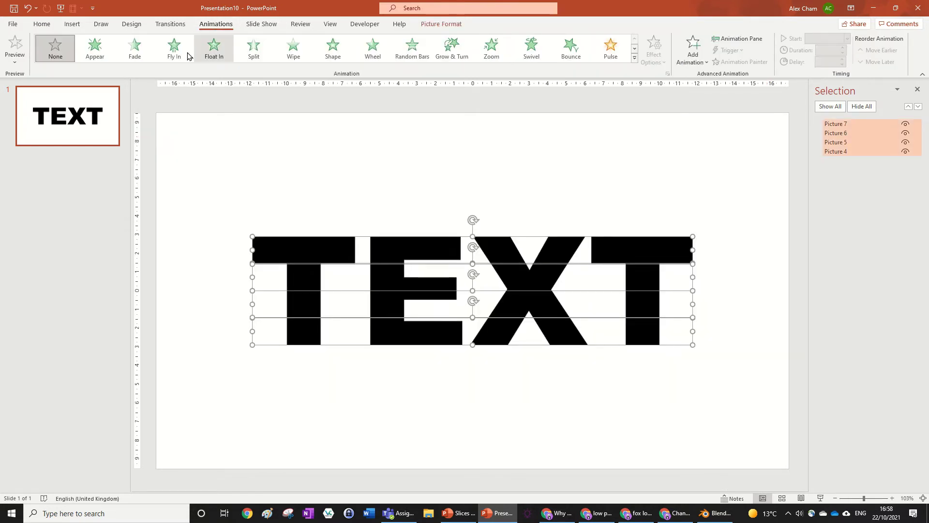
click(175, 49)
click(653, 50)
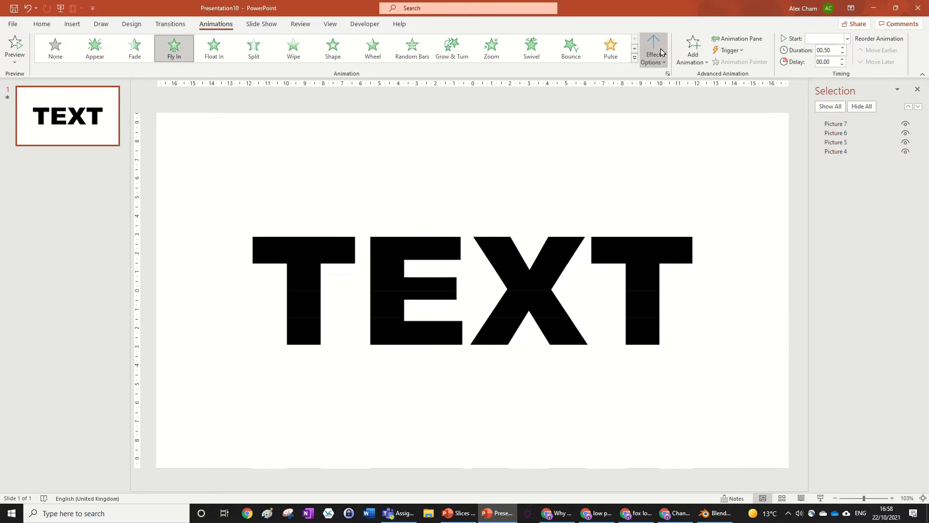
click(683, 142)
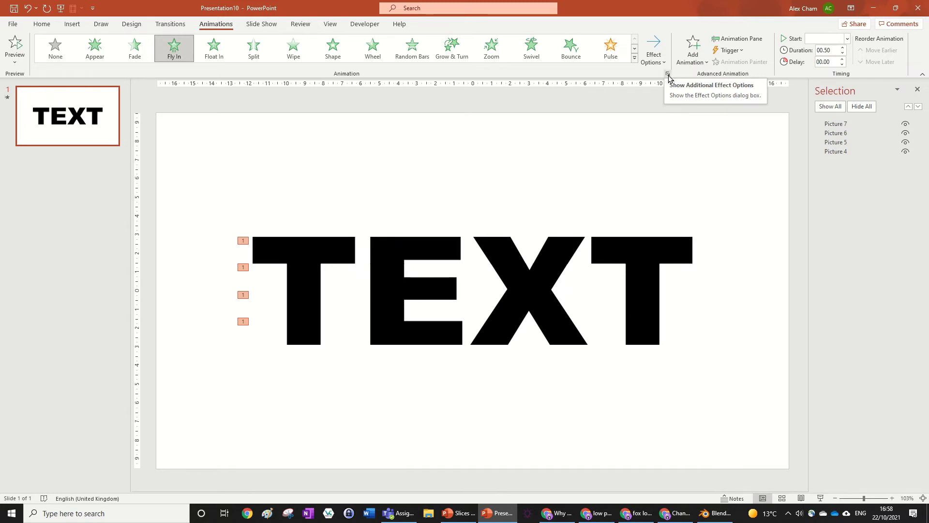
click(667, 74)
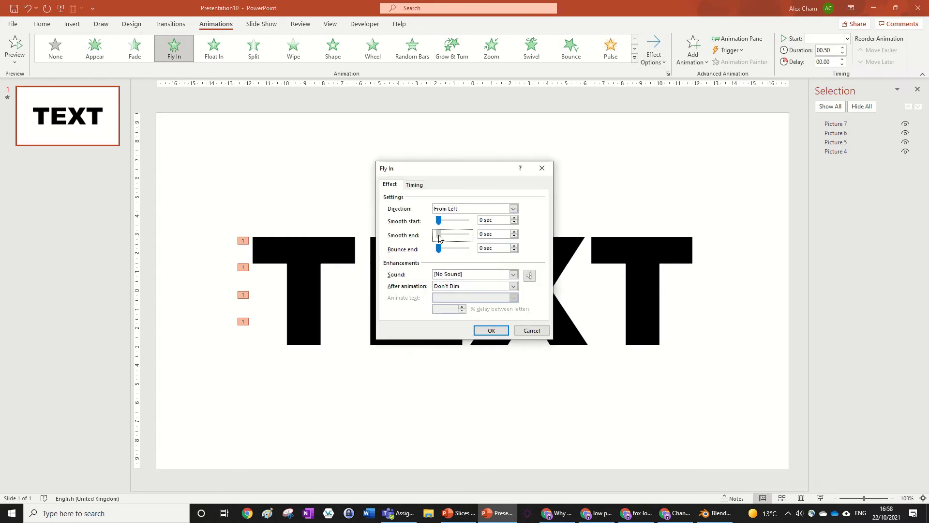
drag(439, 237, 467, 234)
click(498, 330)
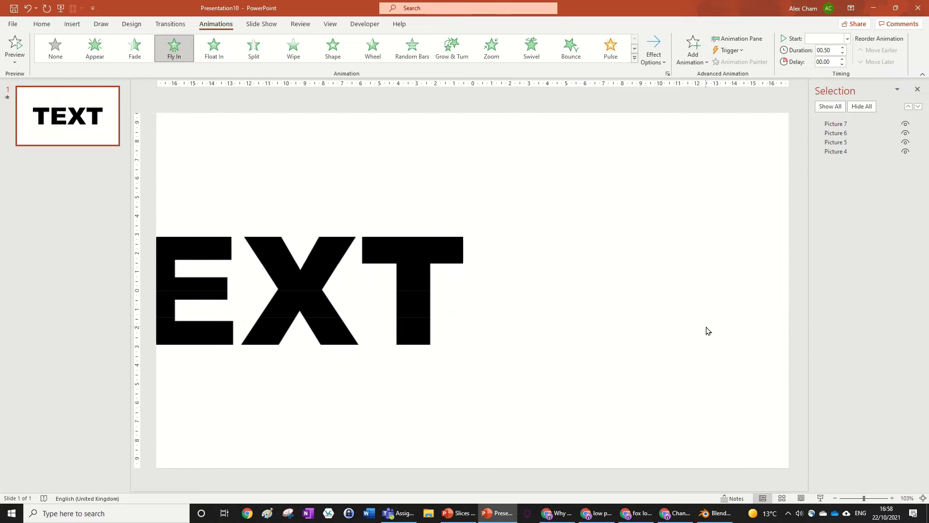
In the Animation Pane, move Picture 6's animation first and set Start to With Previous.
click(737, 38)
click(832, 121)
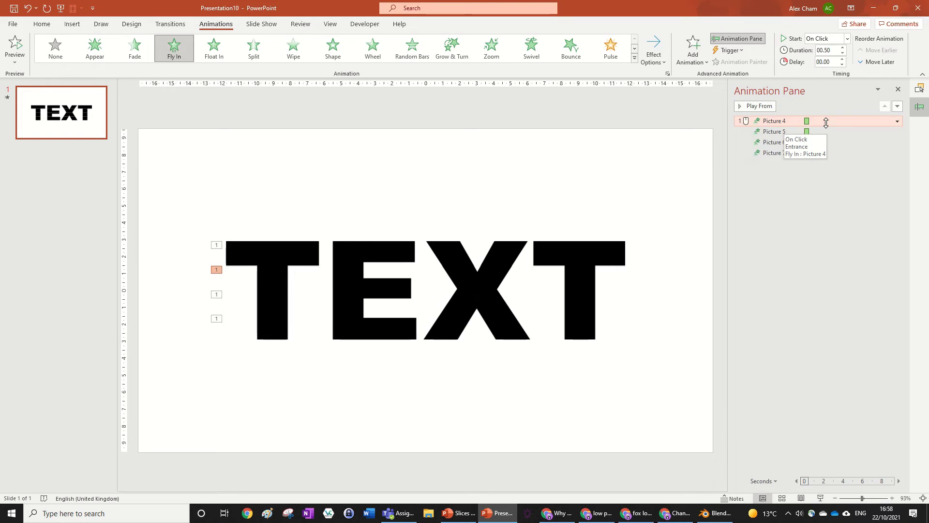
click(216, 245)
click(262, 251)
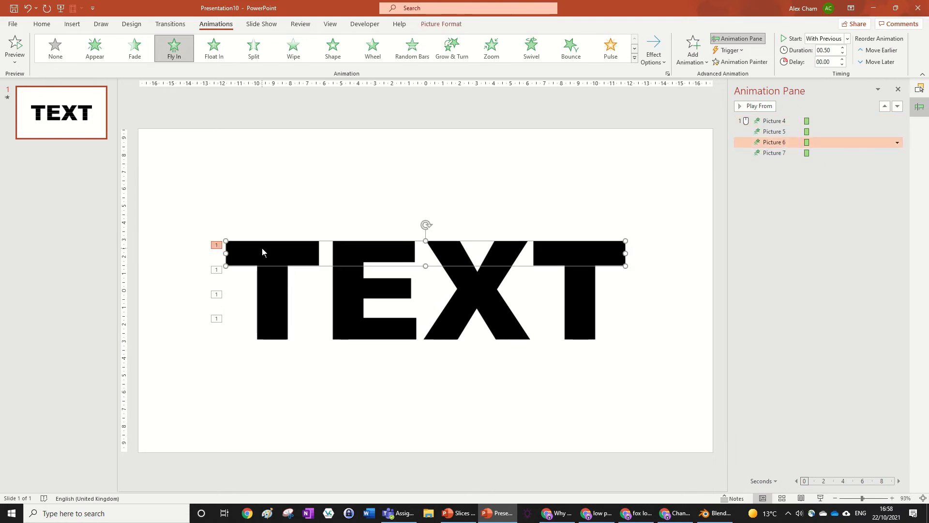
drag(819, 142, 822, 122)
click(286, 276)
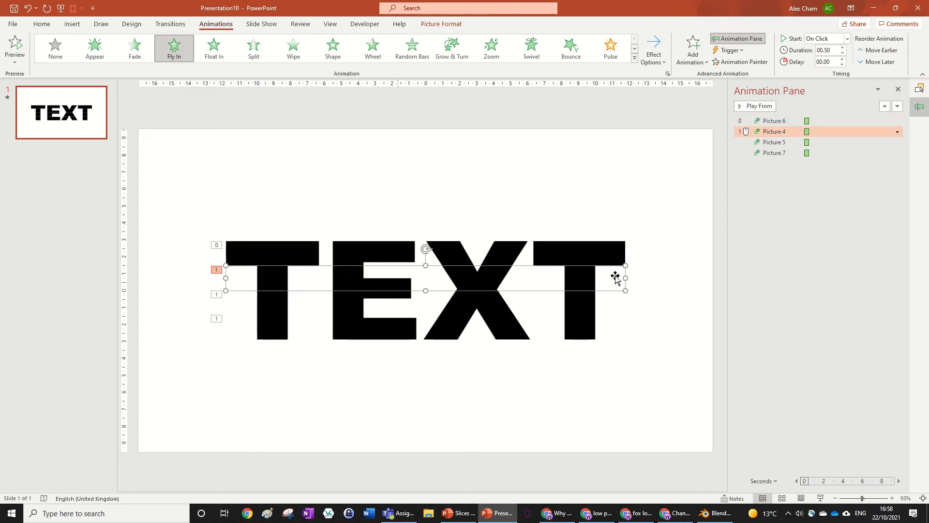
right_click(813, 132)
click(834, 153)
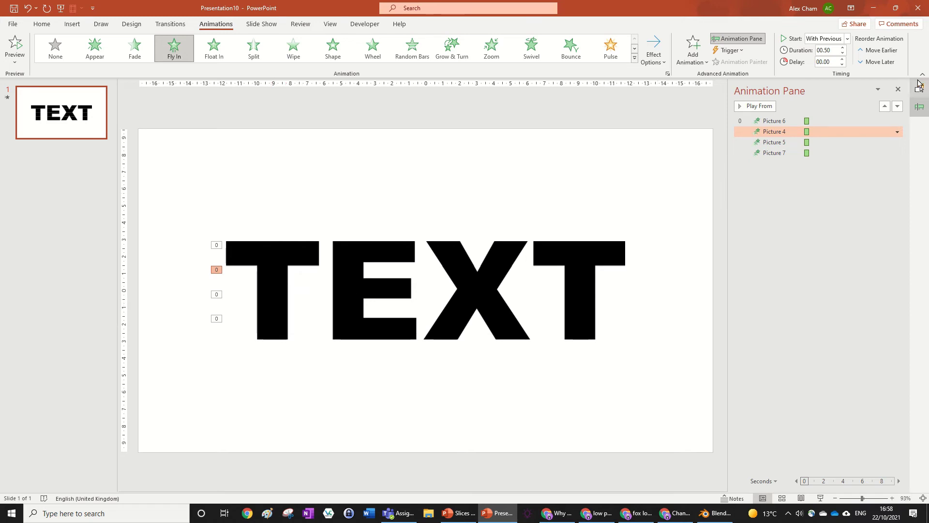
Make Pictures 4 and 7 fly in from the right.
click(821, 142)
click(821, 153)
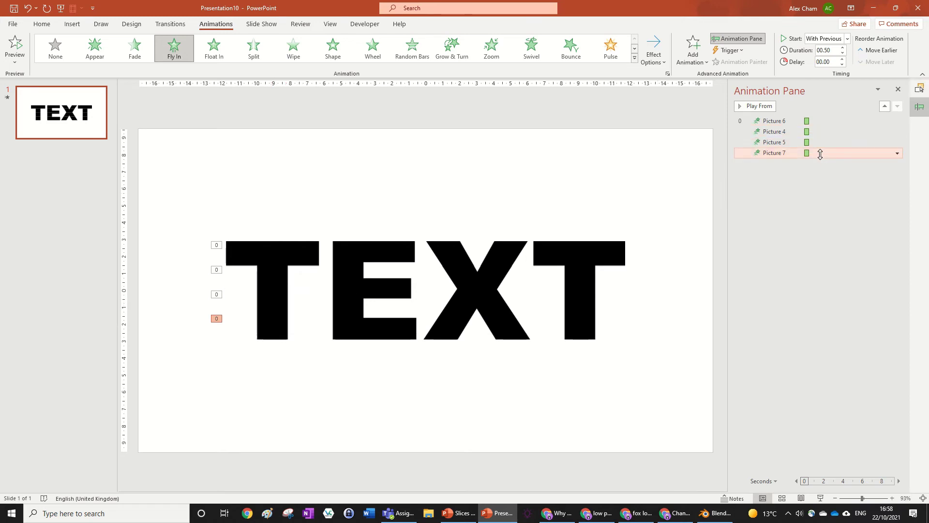
ctrl+click(830, 129)
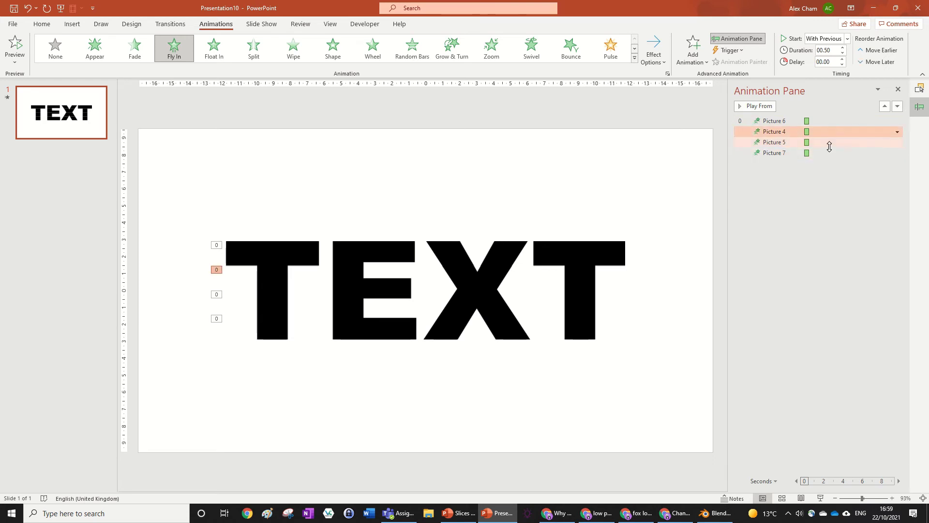
click(653, 54)
click(701, 236)
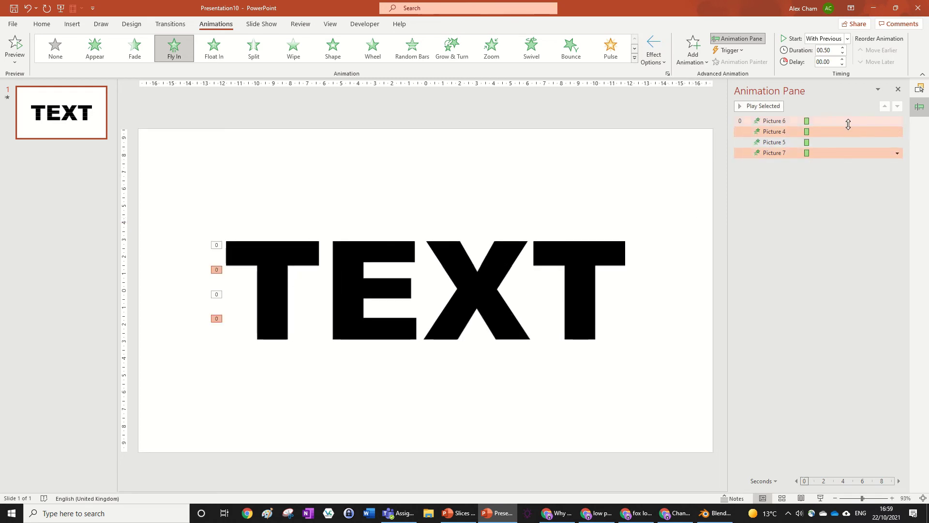
Give Pictures 4, 5 and 7 a 0.1 second animation delay.
ctrl+click(831, 151)
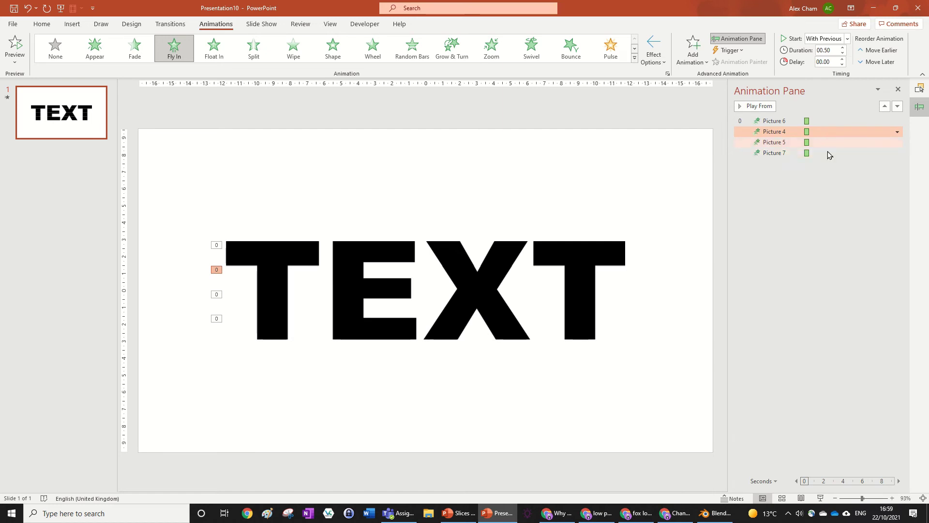
shift+click(828, 153)
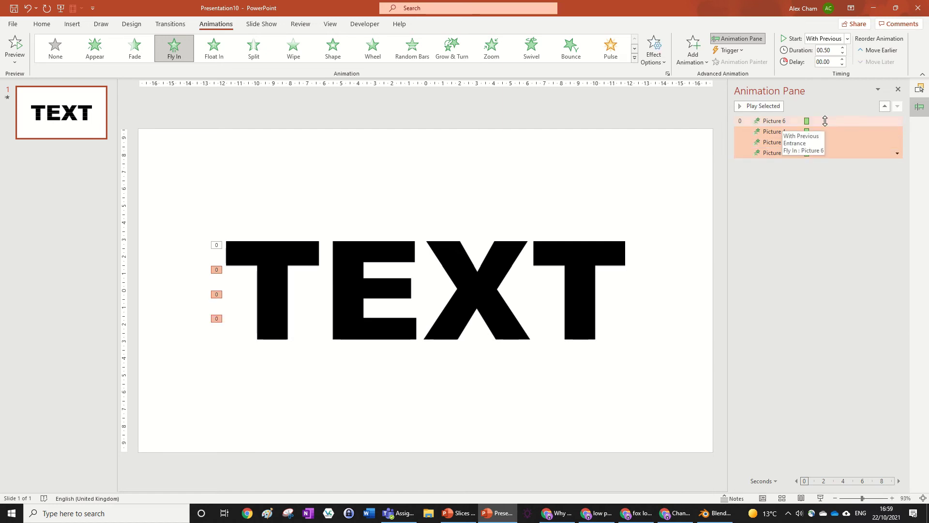
double_click(825, 62)
text(0.1)
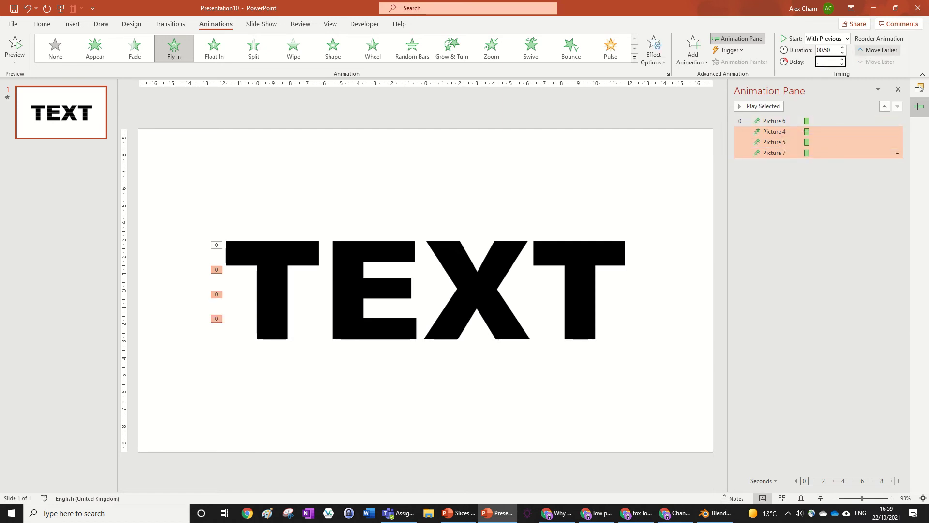
key(Return)
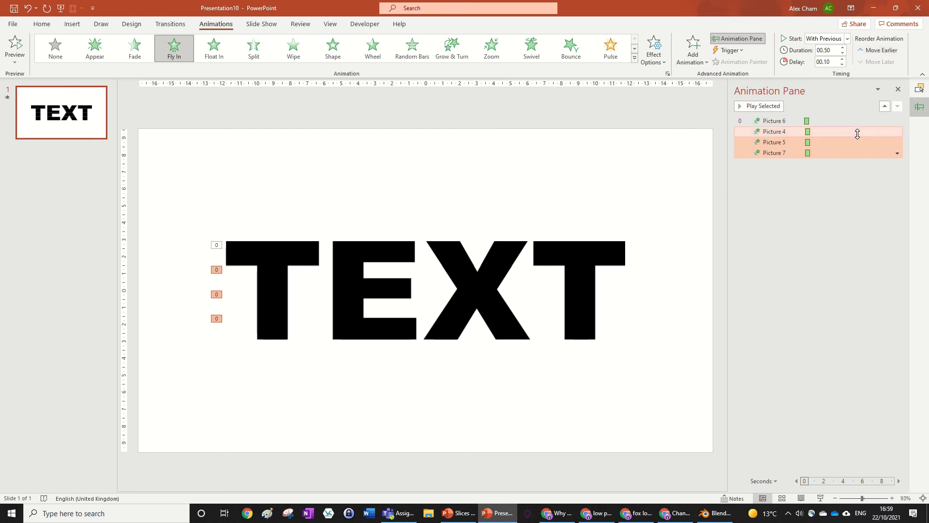
Raise the delay of Pictures 5 and 7 to 0.2 seconds, then pick Picture 7's delay alone.
ctrl+click(858, 131)
click(832, 61)
text(0.2)
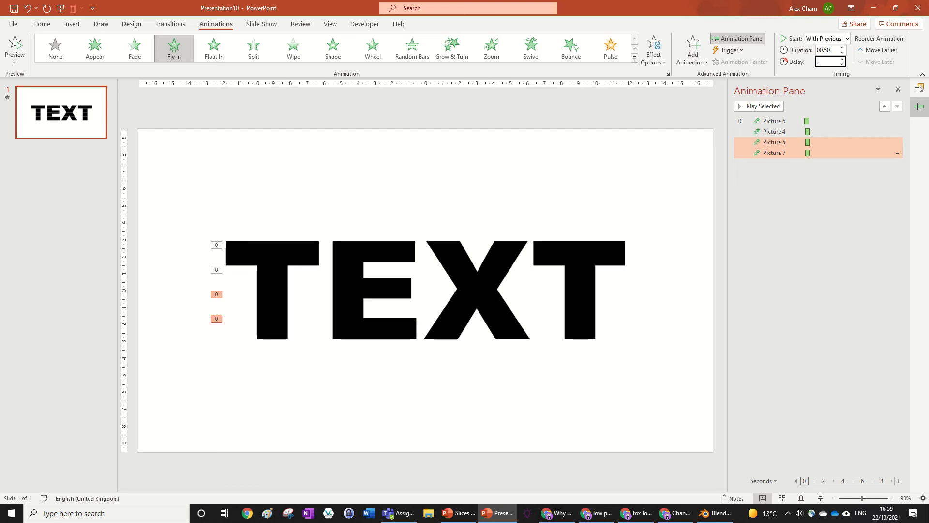
key(Return)
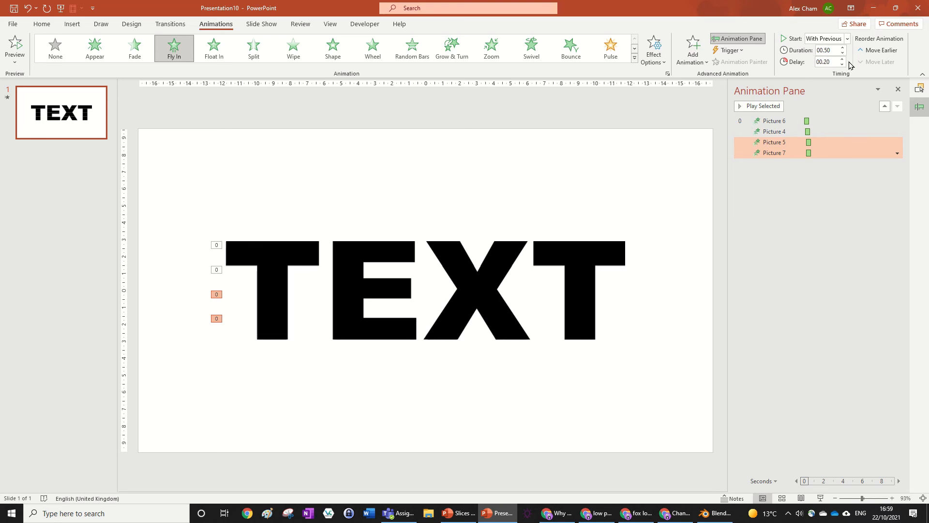
ctrl+click(852, 144)
click(832, 63)
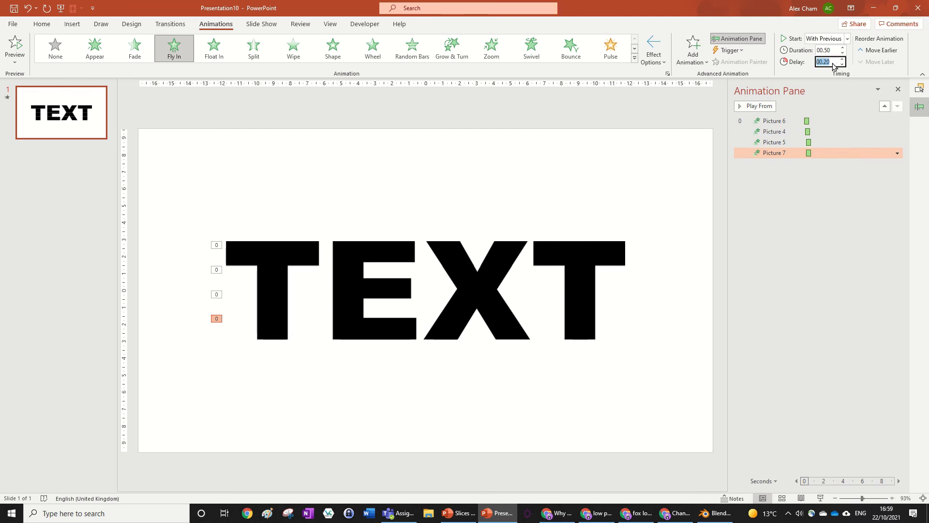
Set Picture 7's delay to 00.30, clear the selection, and show the Slide Show tab.
text(00.30)
click(679, 118)
click(261, 24)
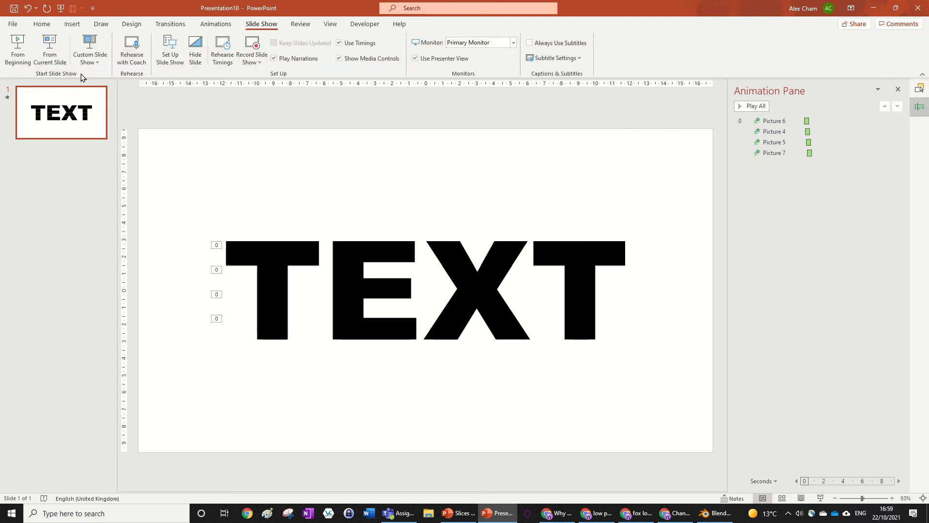